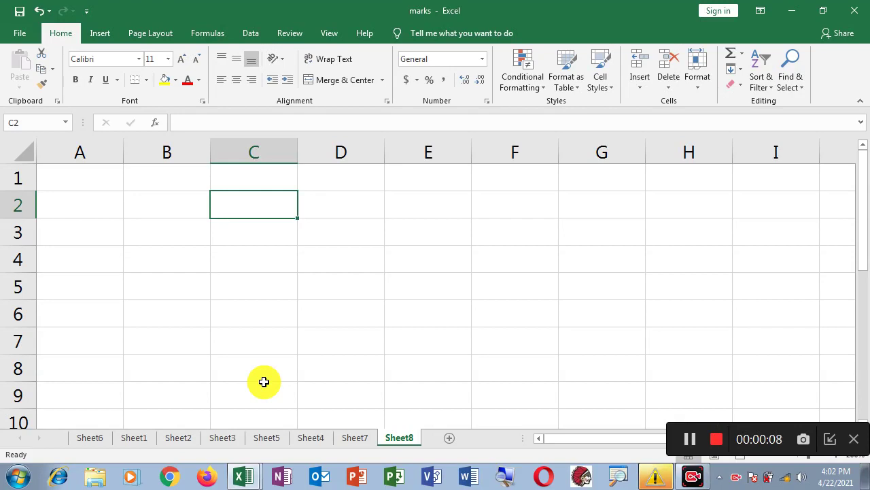
Switch between the Insert and Home ribbons, then dismiss the table tip.
left_click(102, 35)
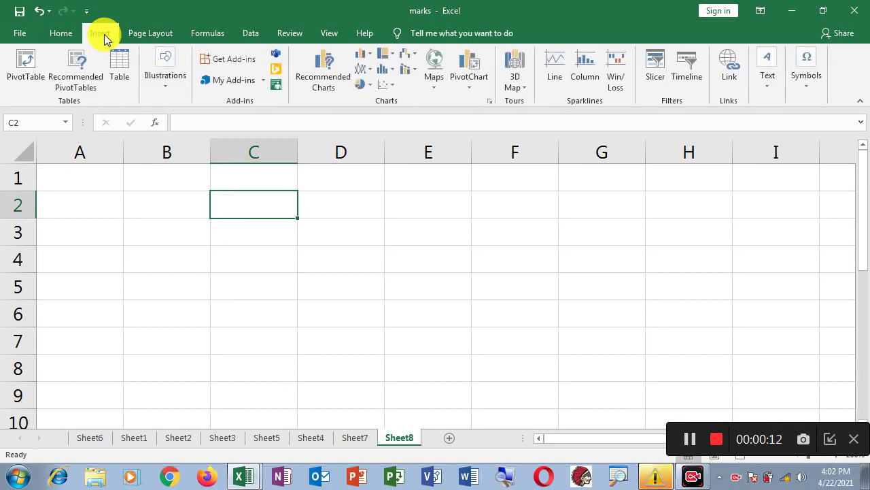
left_click(71, 36)
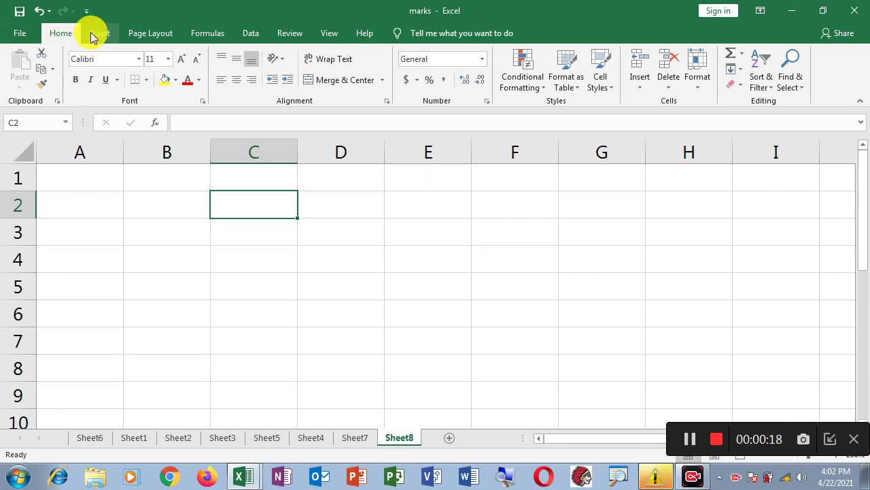
left_click(92, 35)
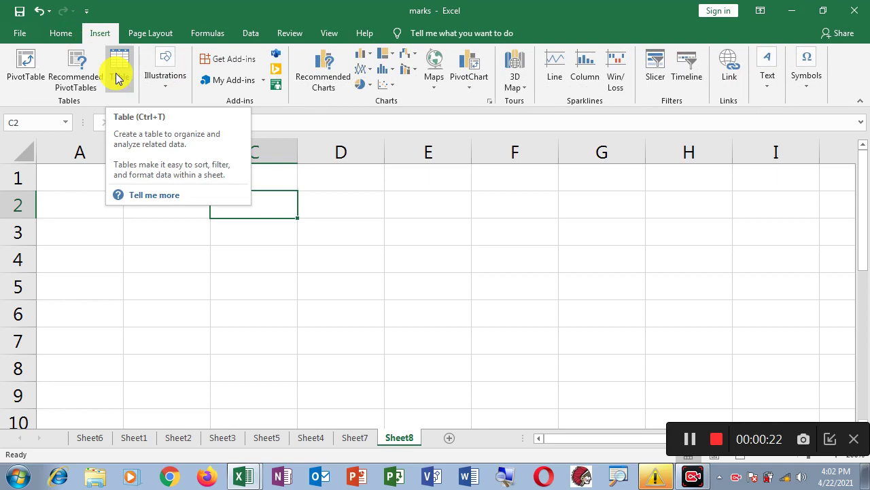
left_click(61, 34)
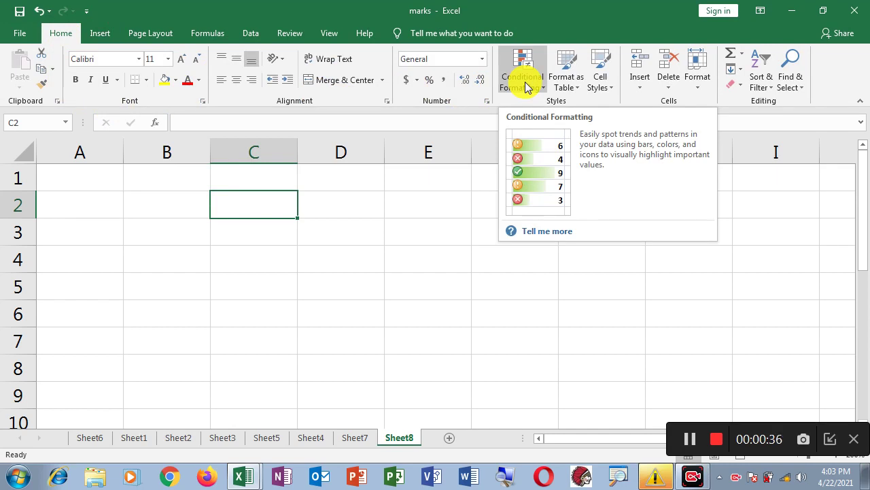
left_click(97, 36)
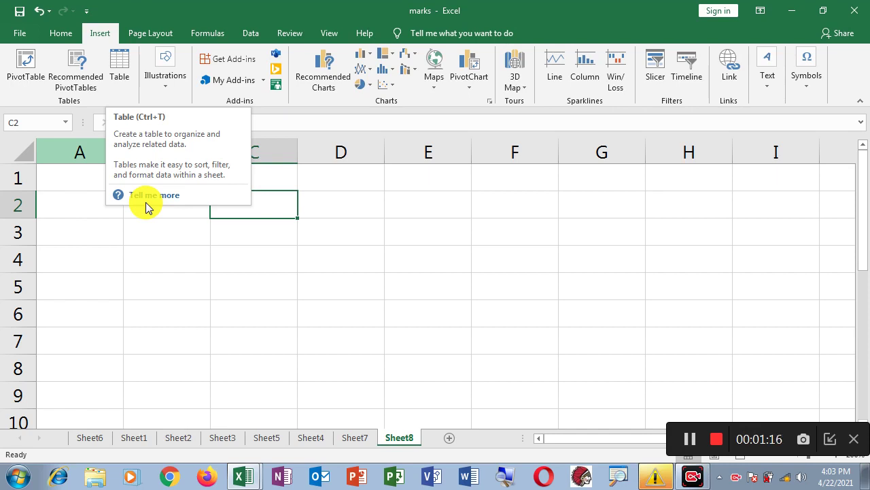
left_click(128, 281)
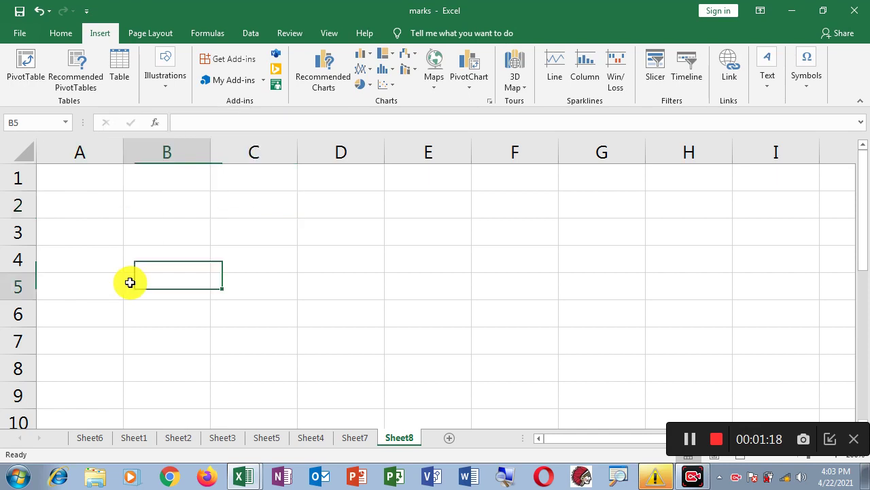
left_click(70, 181)
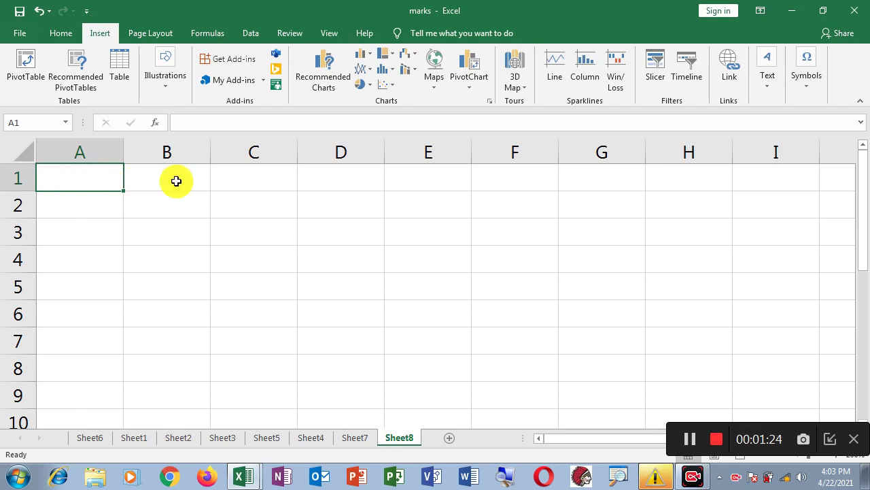
Enter the headers S.No, Description, Qty, Price and Total across A2:E2.
left_click(86, 203)
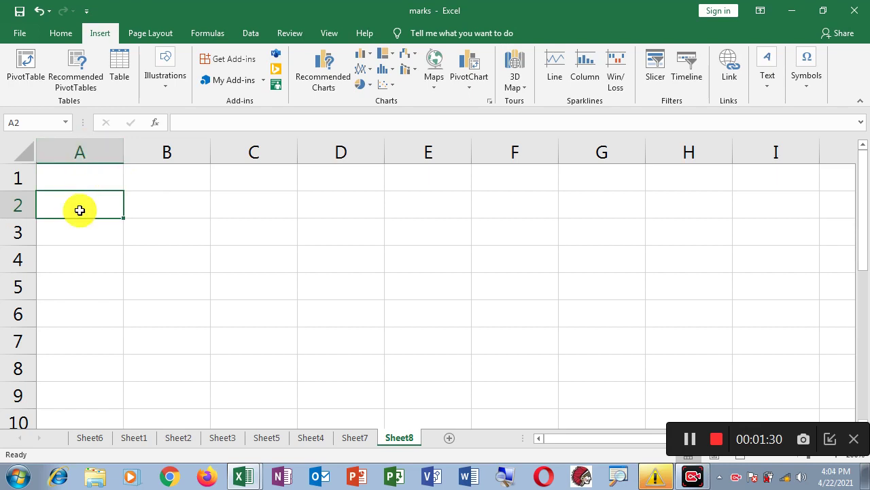
type("S")
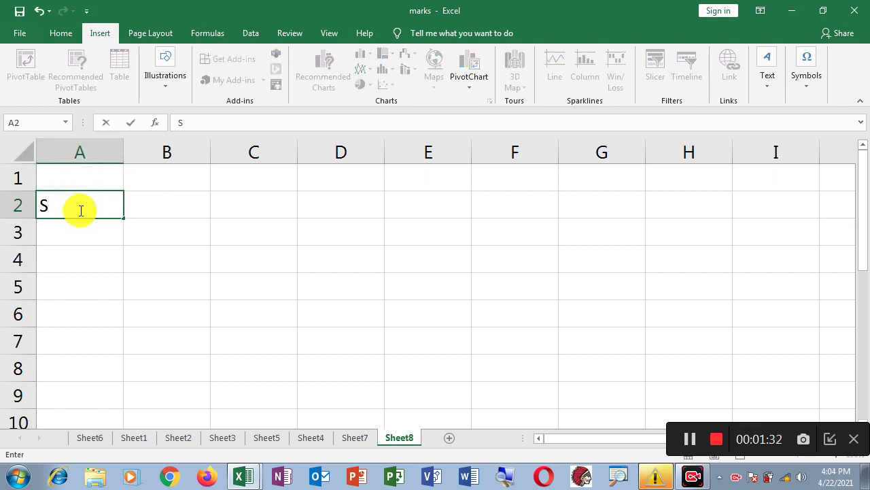
type(".No")
key("Tab")
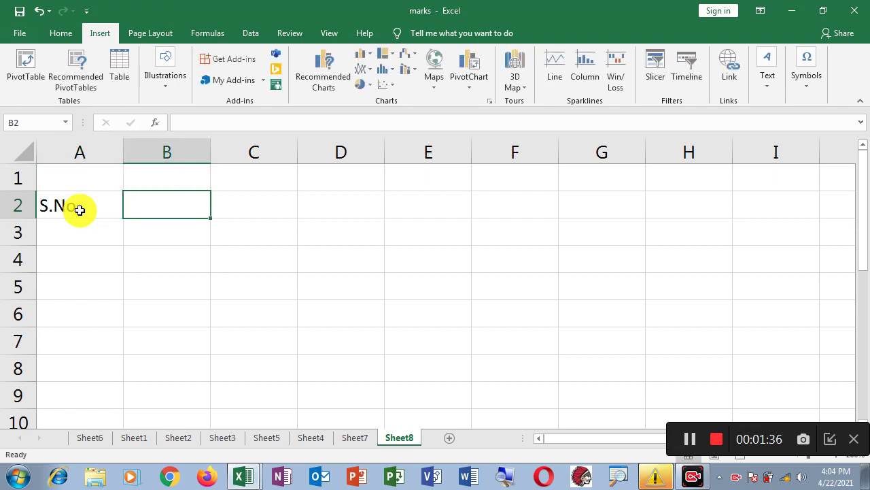
type("Description")
key("Tab")
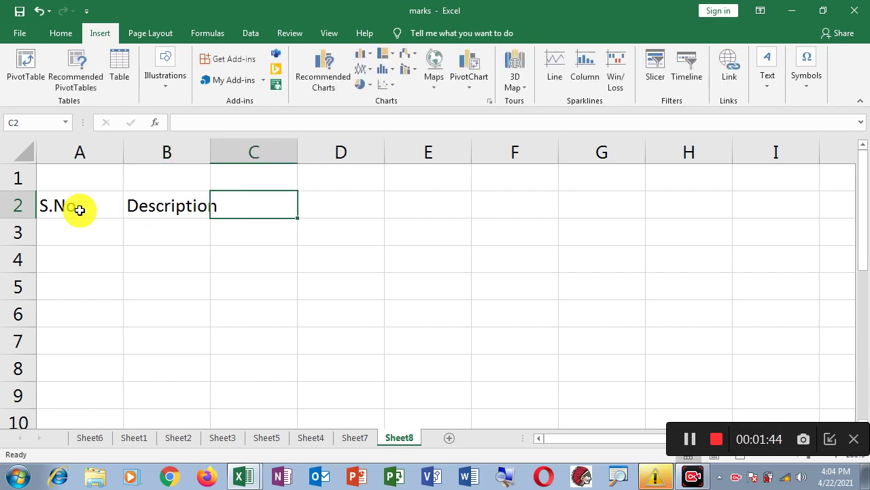
type("Q")
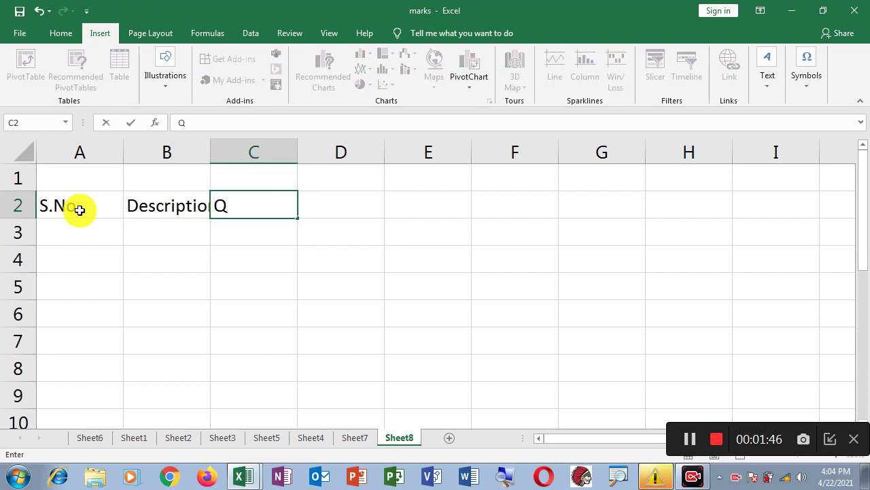
type("ty")
key("Tab")
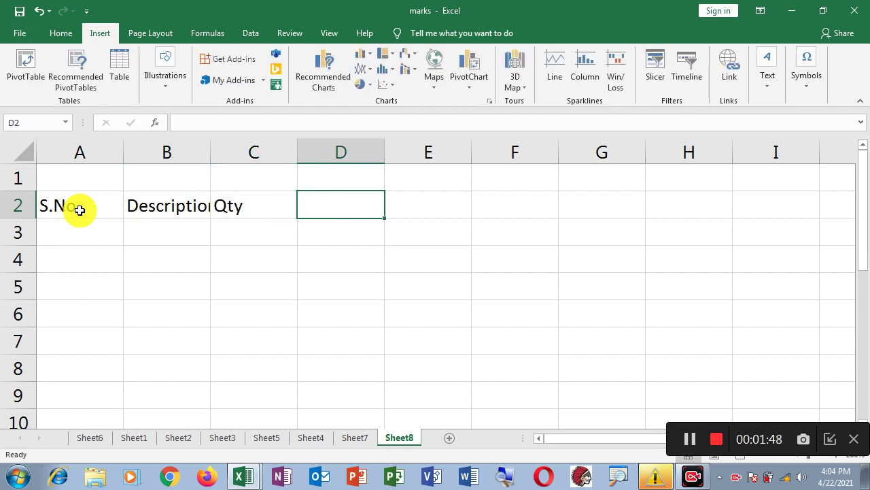
type("Price")
key("Tab")
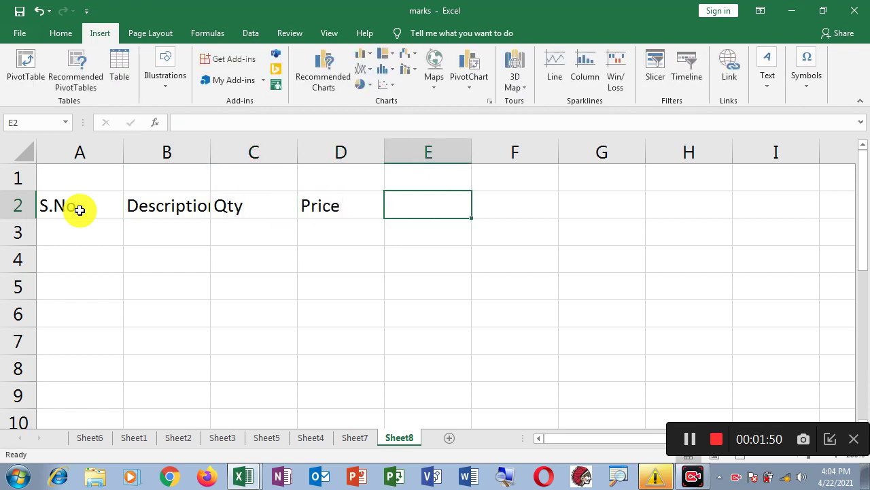
type("Total")
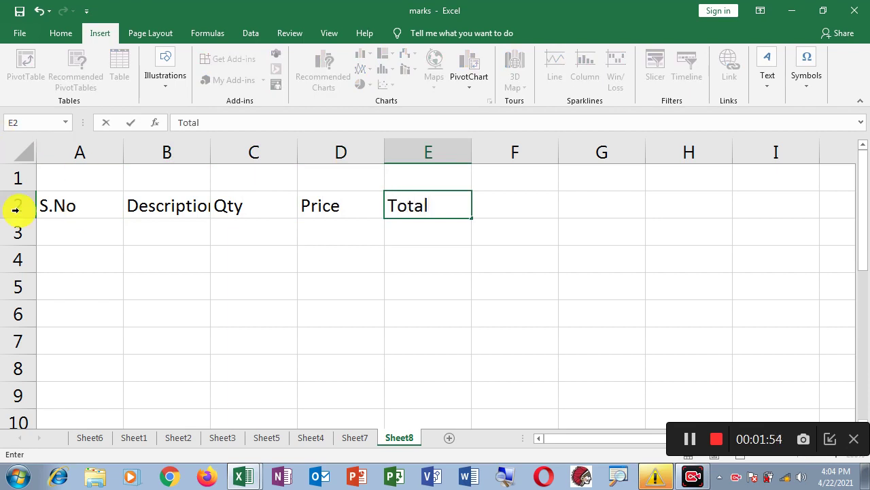
left_click(65, 266)
Check each header cell from A2 through E2.
left_click(90, 214)
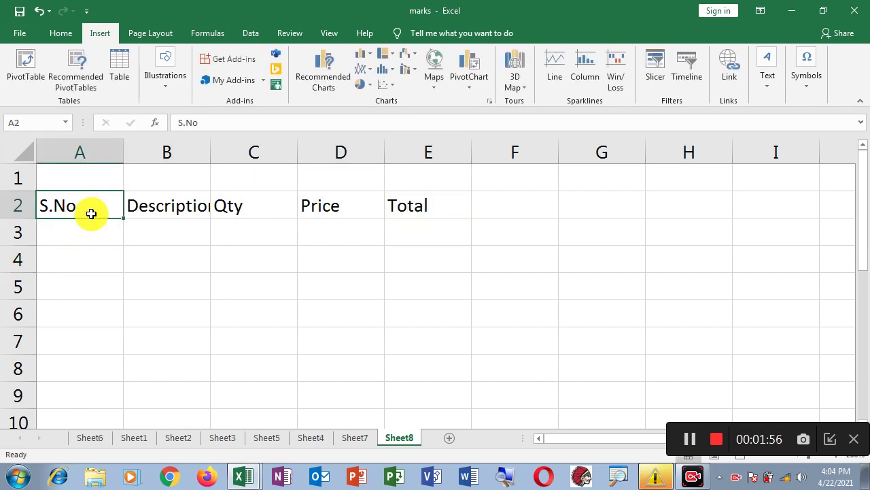
left_click(176, 212)
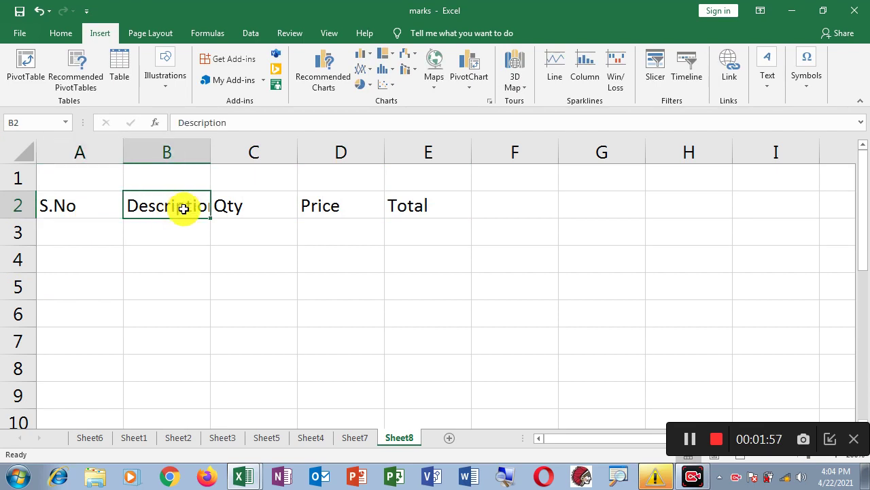
left_click(259, 213)
left_click(319, 210)
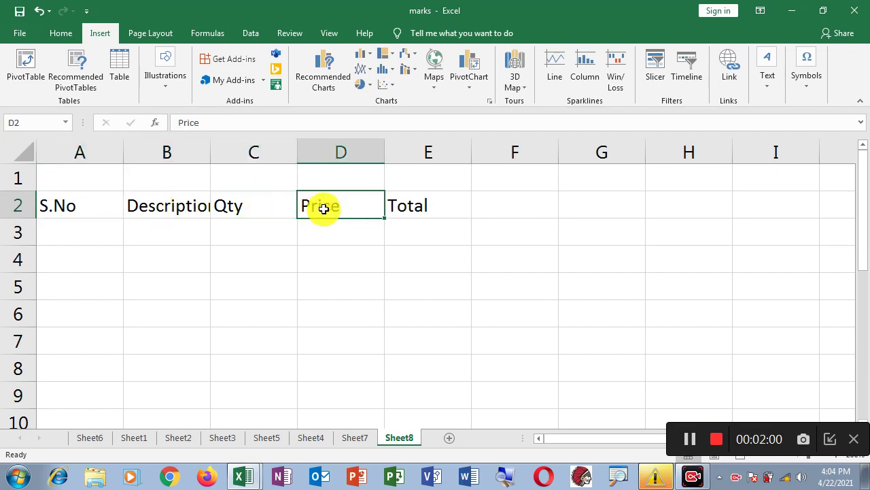
left_click(429, 208)
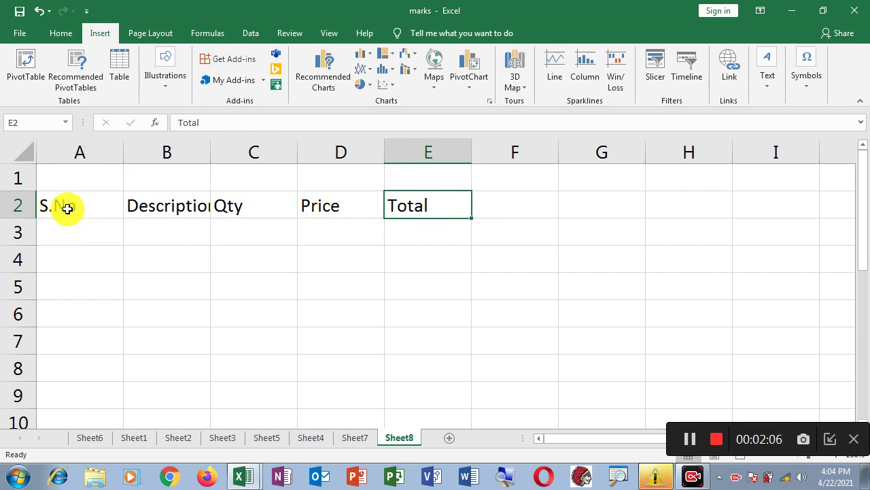
Make the A2:E2 header cells centred and bold.
left_click_drag(67, 209, 399, 214)
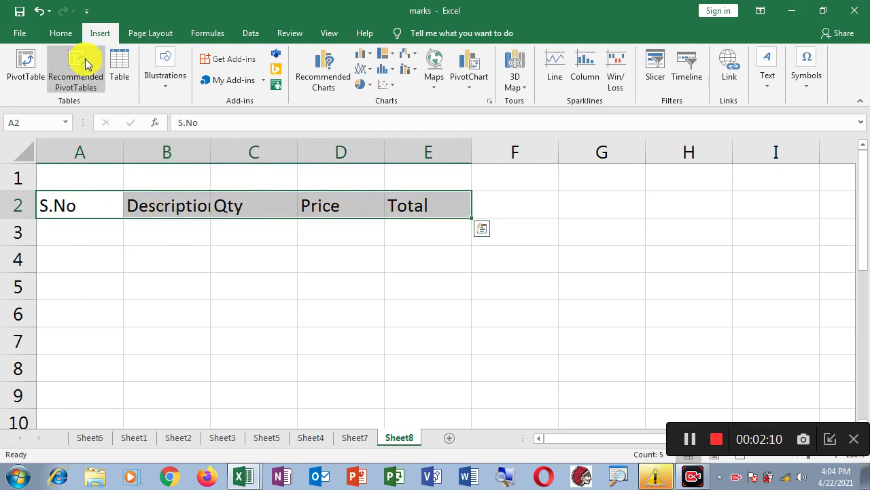
left_click(62, 33)
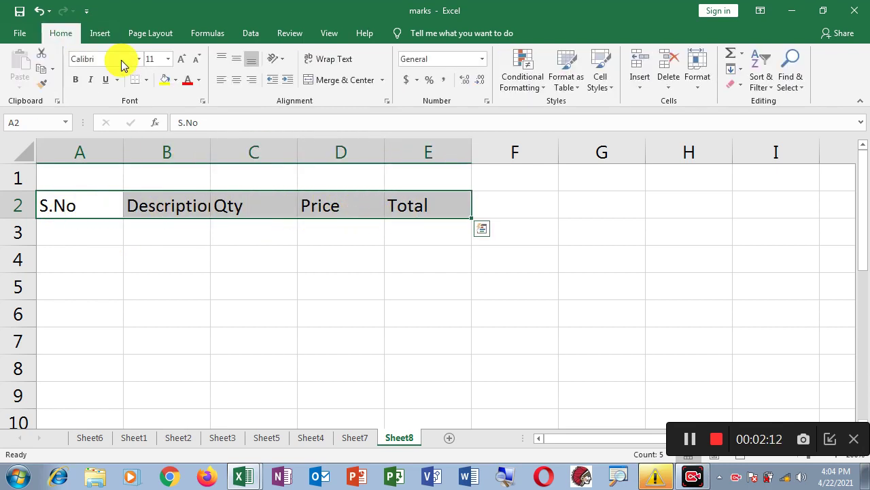
left_click(238, 86)
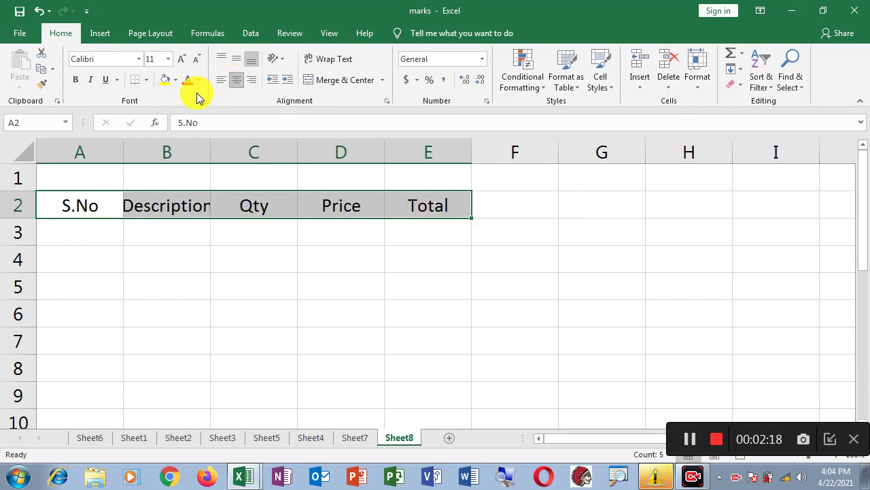
left_click(75, 81)
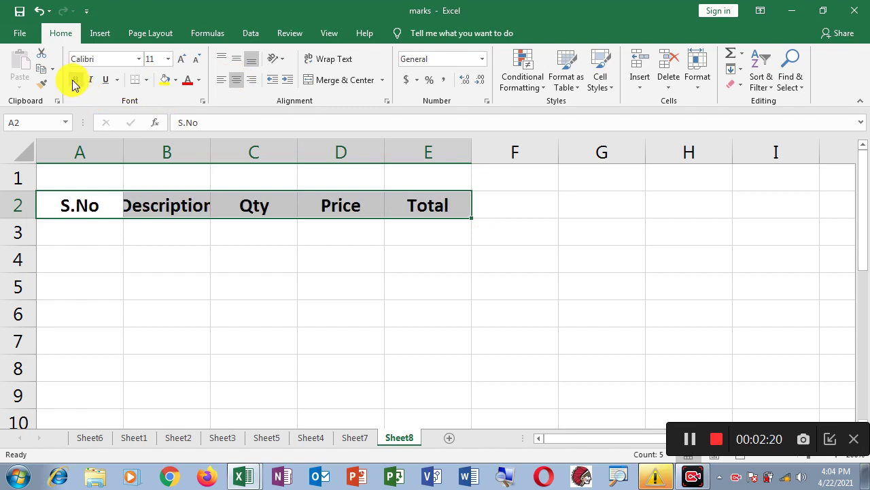
left_click(92, 206)
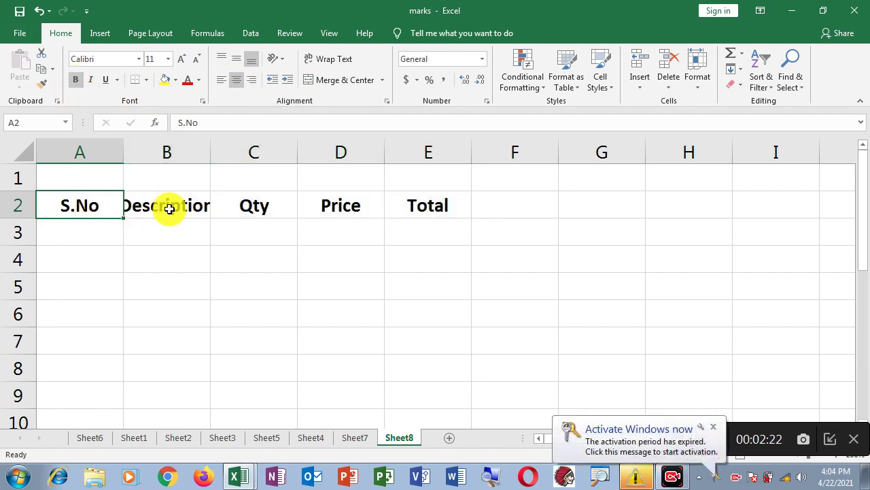
left_click(163, 207)
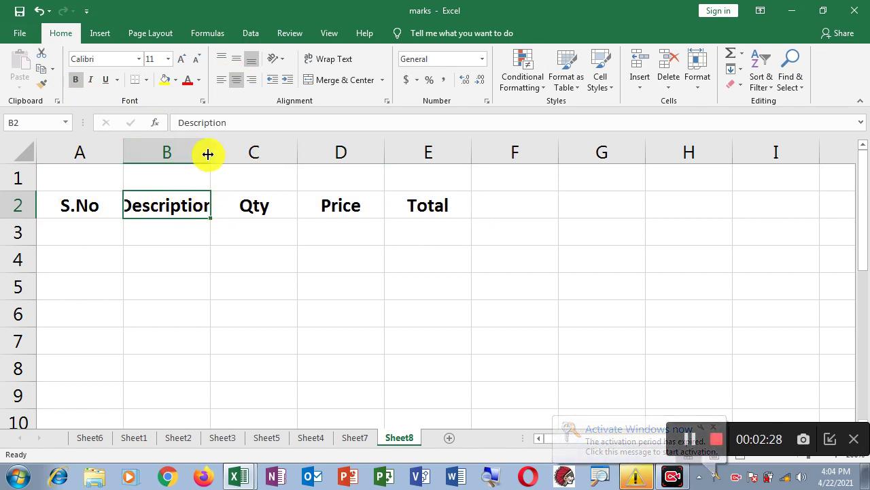
Widen column B to fit Description and select A2:E3.
left_click_drag(212, 150, 235, 148)
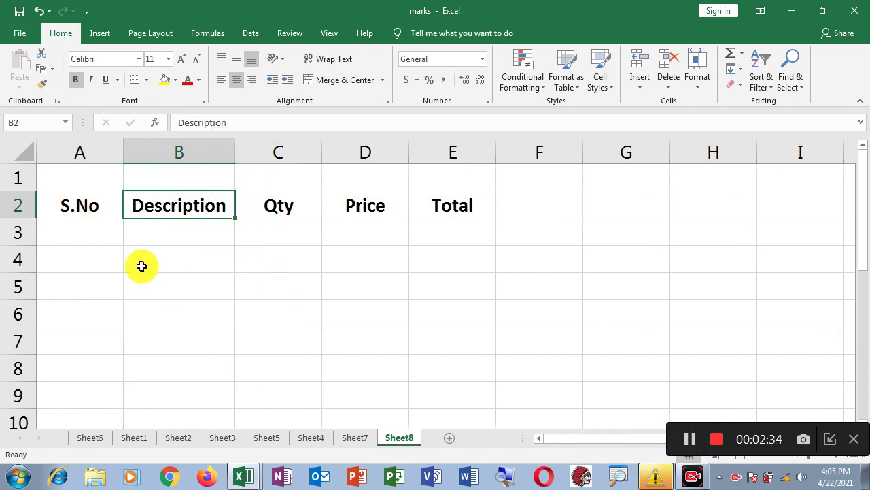
left_click(95, 209)
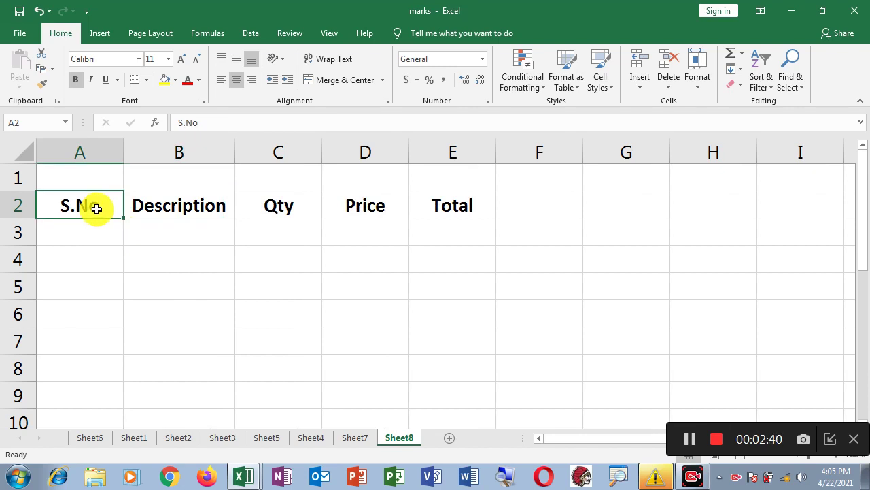
left_click_drag(97, 208, 445, 234)
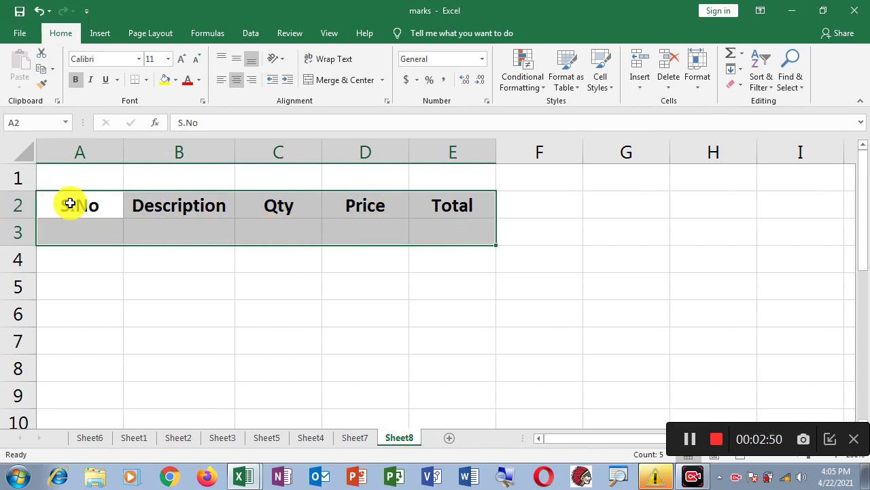
left_click(85, 281)
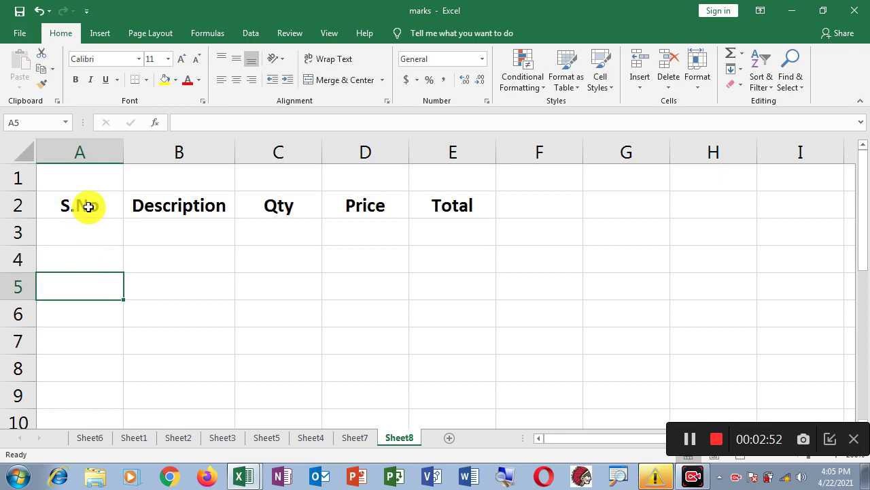
left_click_drag(88, 207, 441, 225)
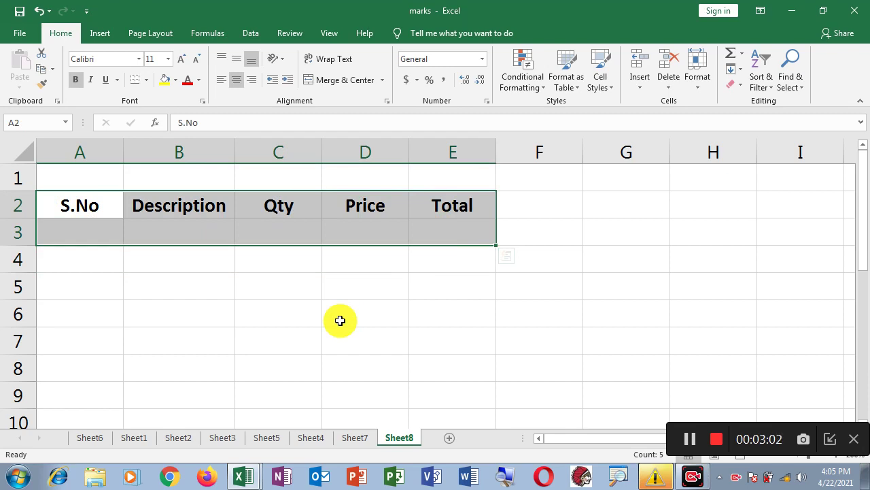
Convert A2:E3 into a table with 'My table has headers' ticked.
left_click(104, 37)
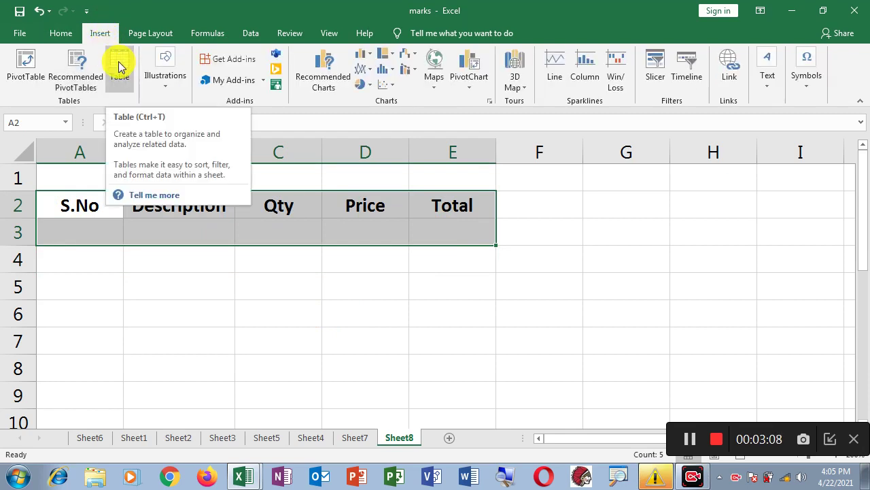
left_click(120, 66)
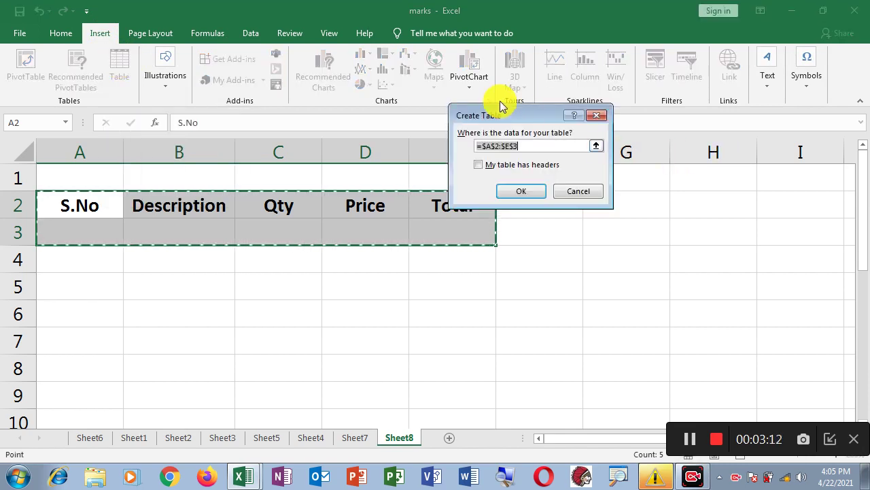
left_click_drag(501, 116, 661, 176)
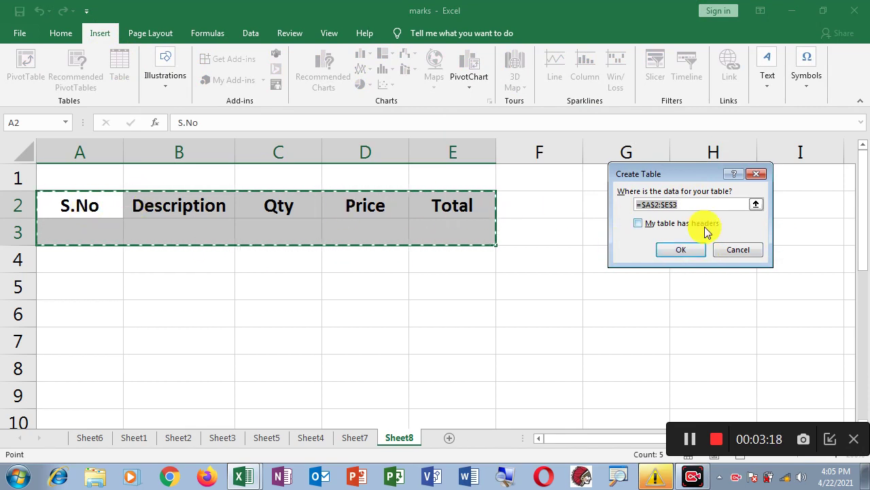
left_click(642, 226)
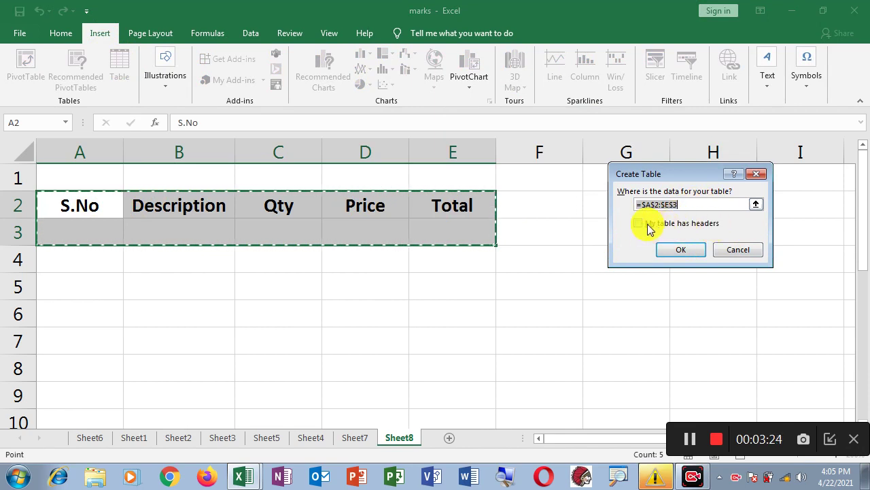
left_click(641, 225)
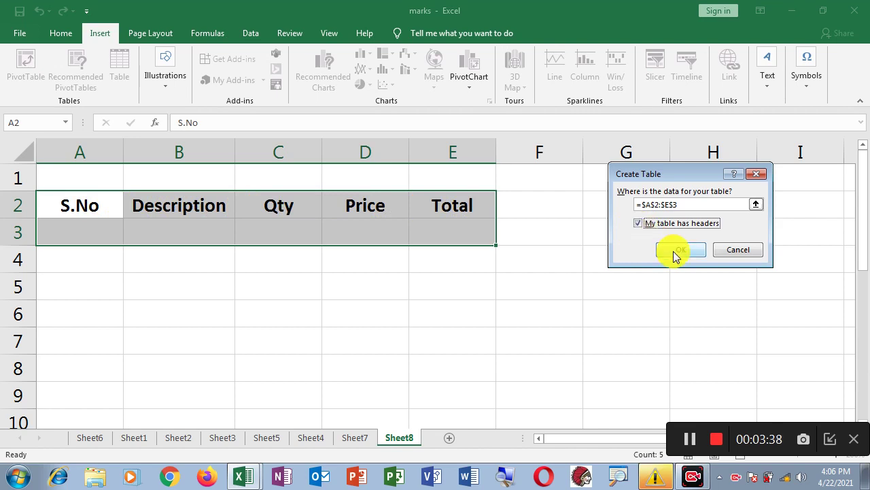
left_click(673, 251)
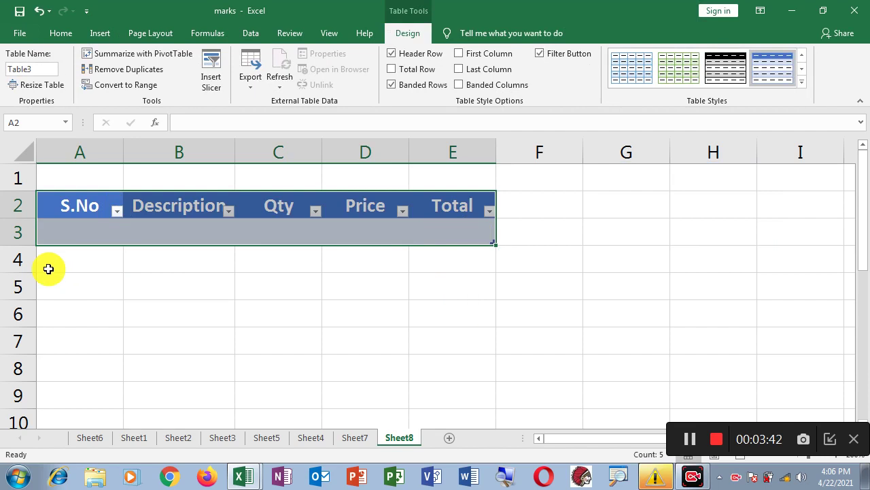
Select cell A3, the first data cell under S.No.
left_click(81, 232)
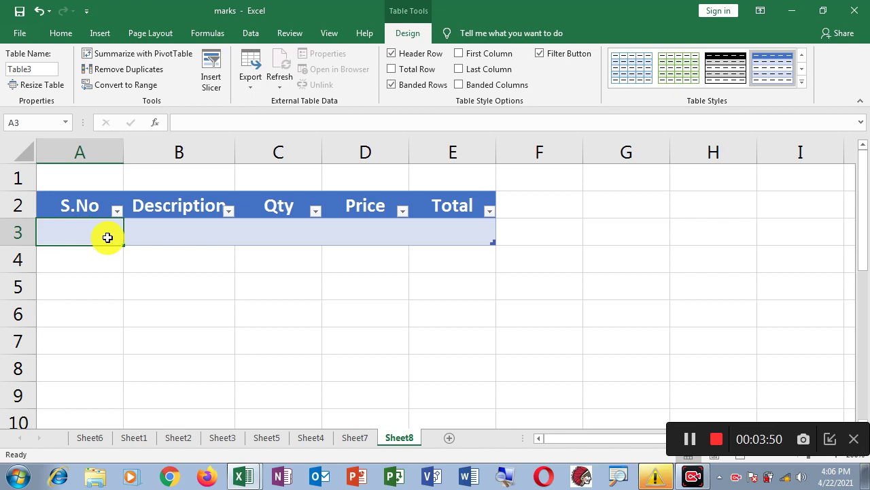
Fill row 3 with 1, Colgate, quantity 5 and price 50.
type("1")
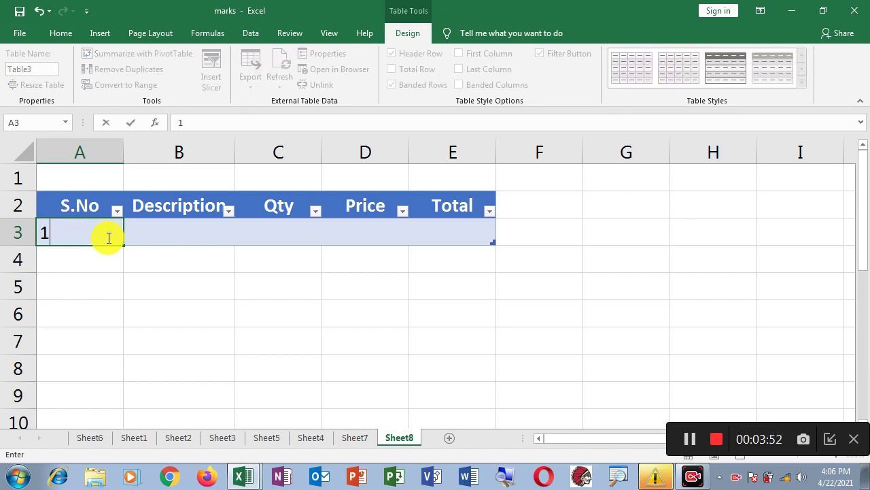
key("Tab")
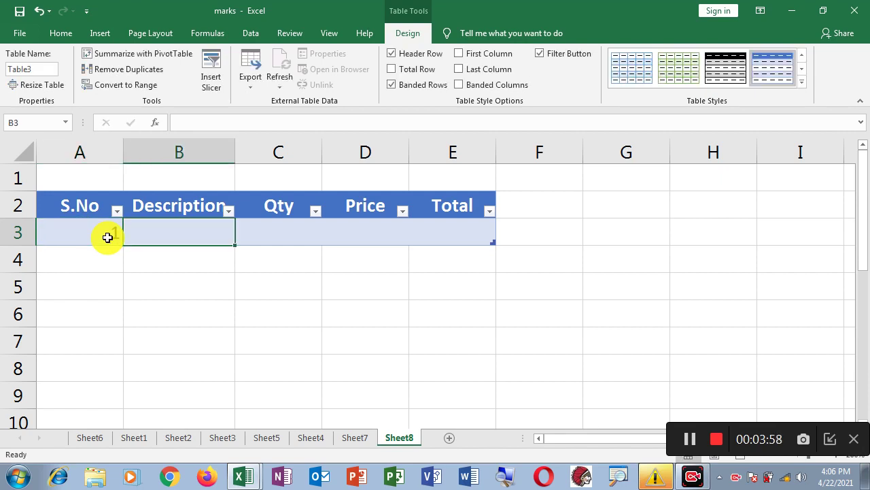
type("Colgate")
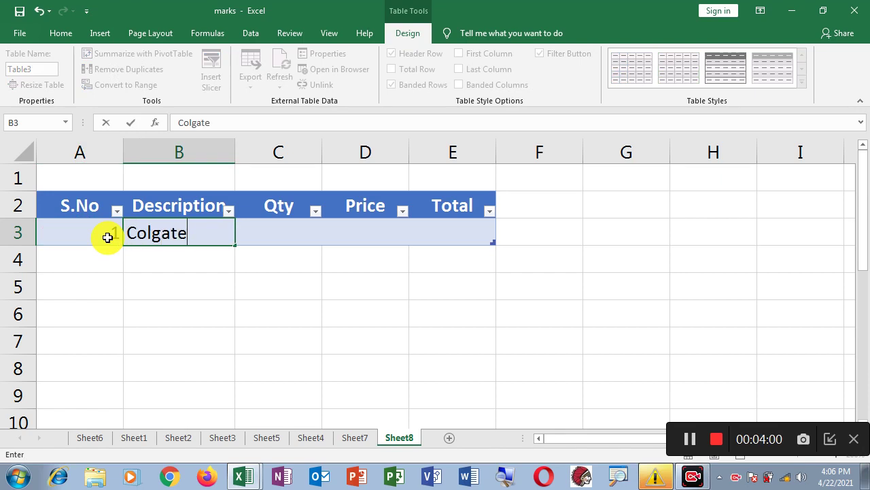
key("Tab")
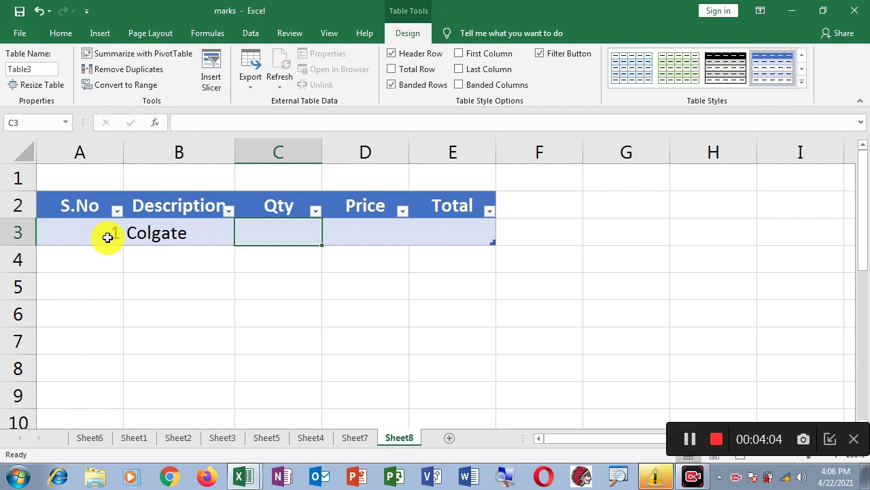
type("50")
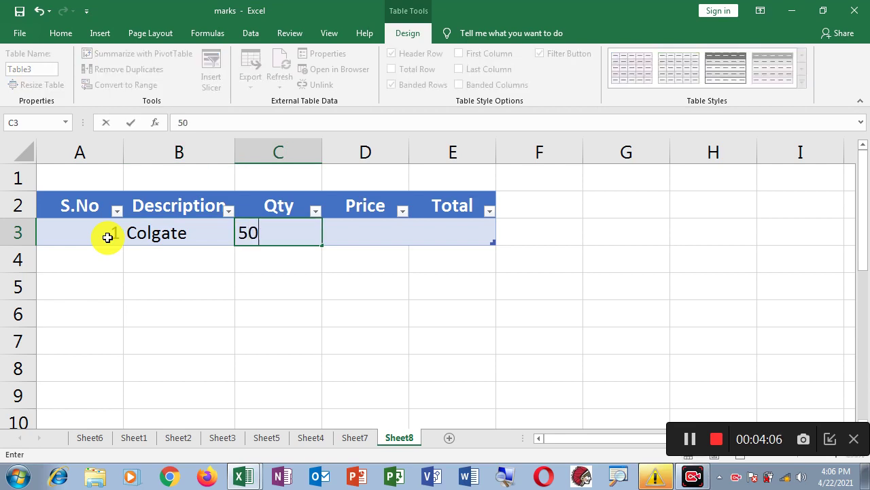
key("Tab")
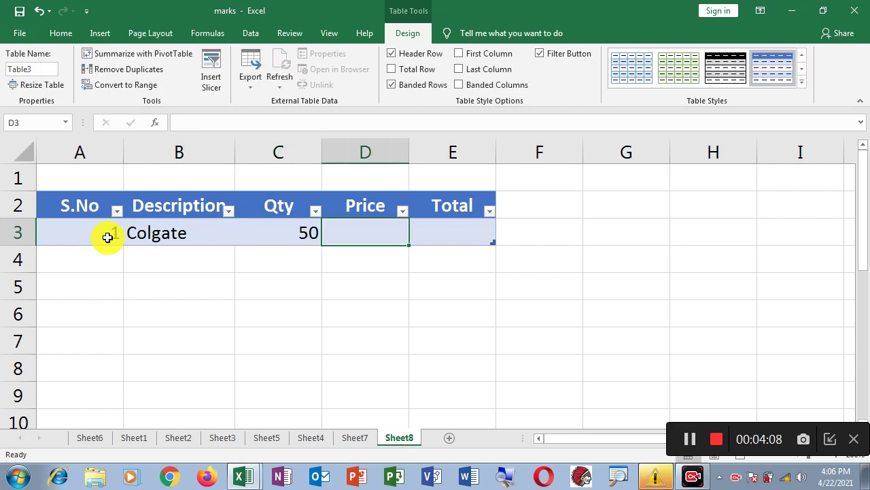
left_click(308, 232)
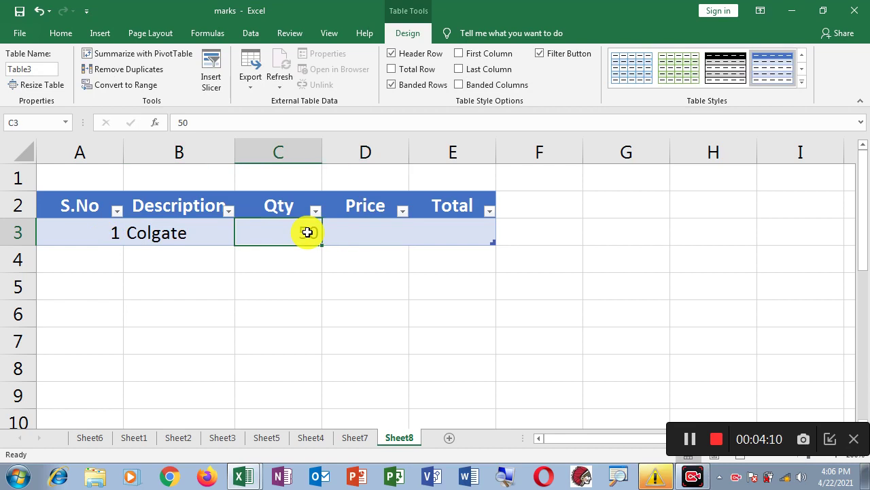
type("5")
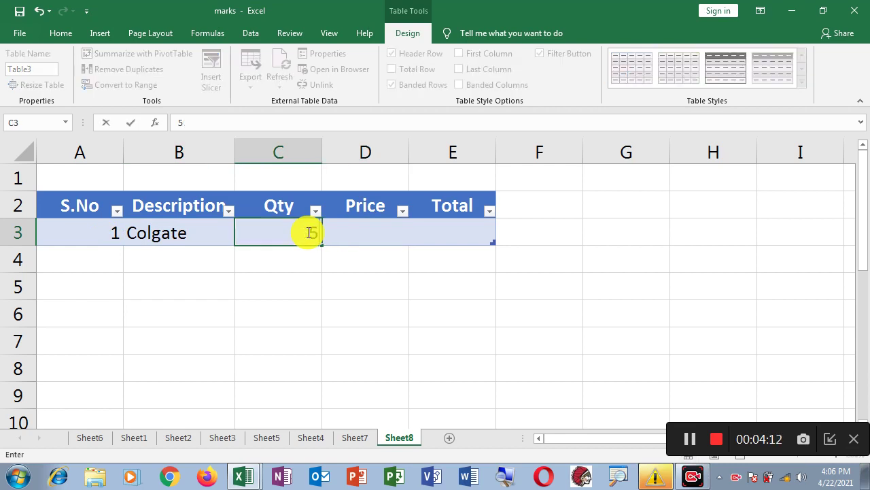
key("Tab")
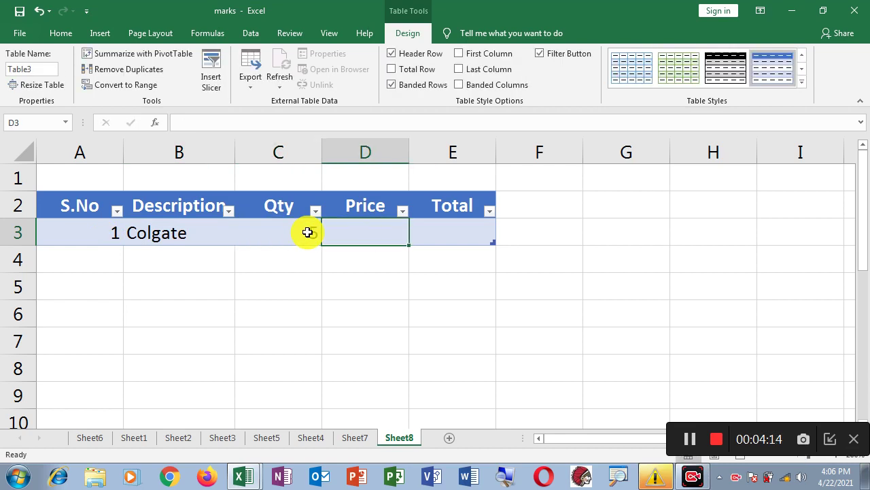
type("50")
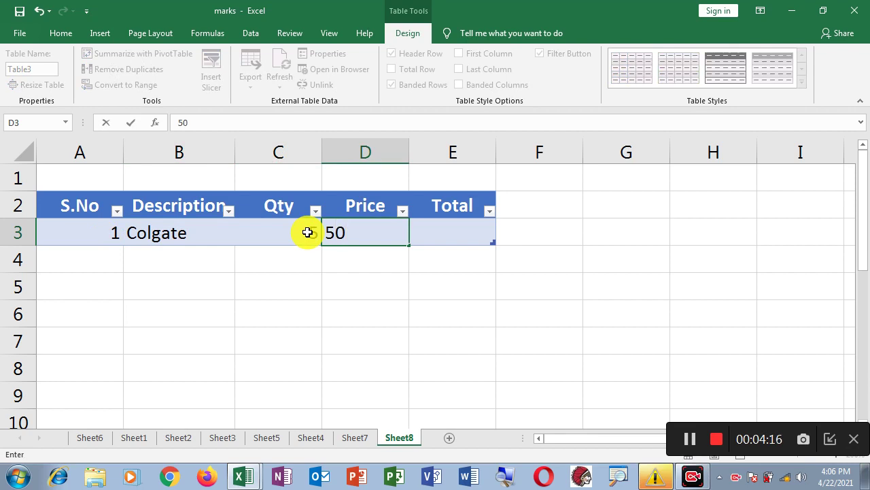
key("Tab")
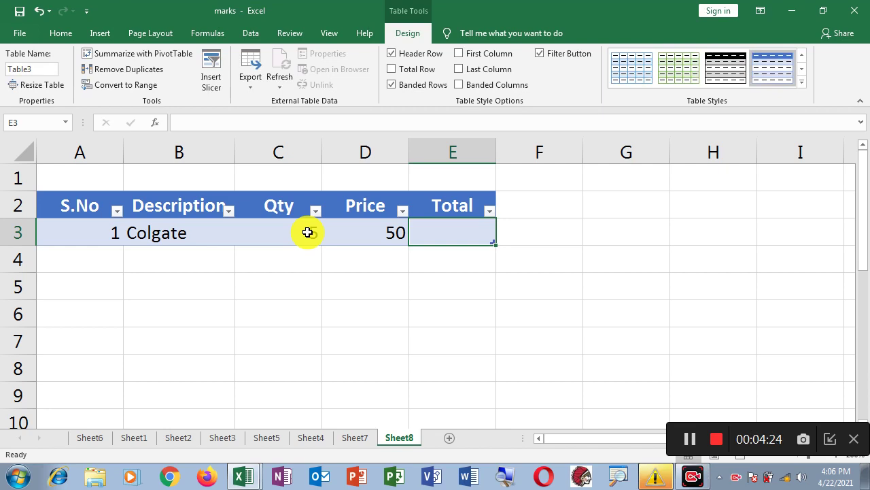
Enter =[Qty]*[Price] in E3, giving a Total of 250.
type("=")
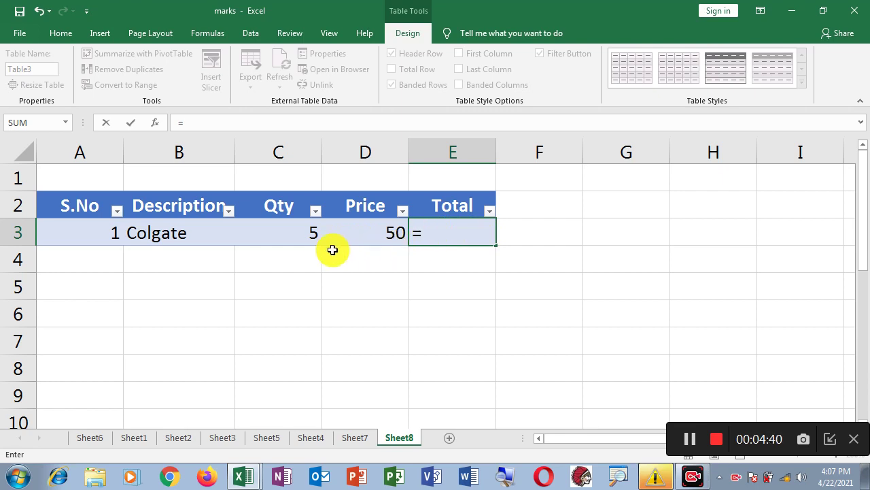
left_click(298, 237)
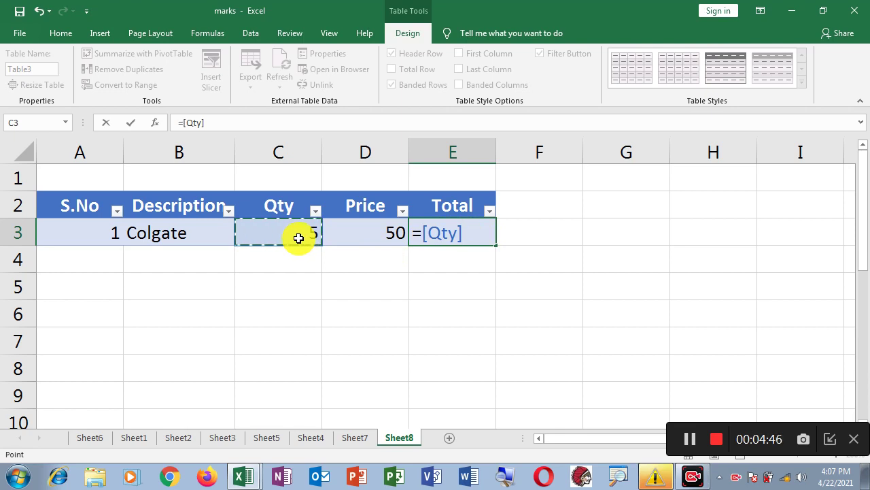
type("*")
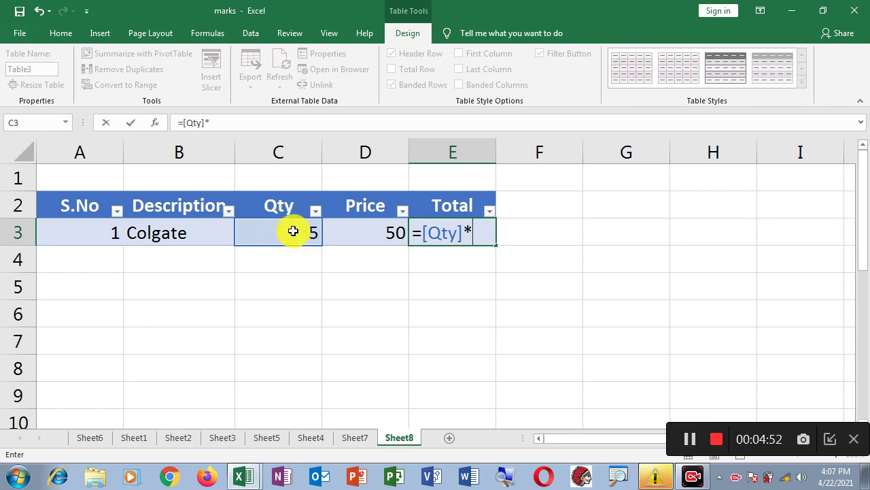
left_click(382, 232)
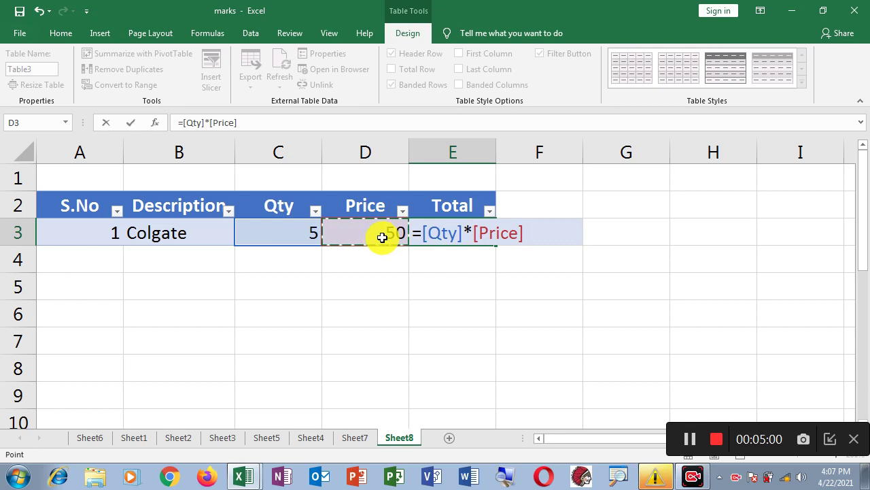
key("Return")
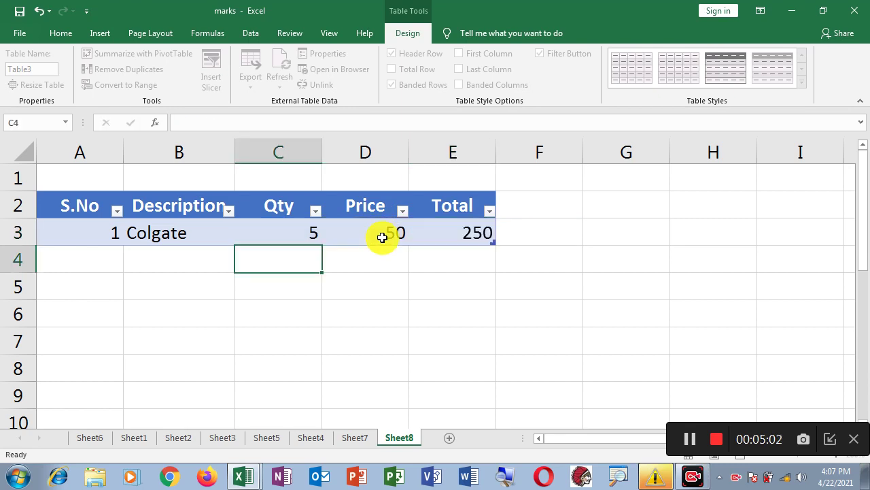
Add row 4 with 2, Pencil, 10, 25, then add an empty row 5.
left_click(470, 235)
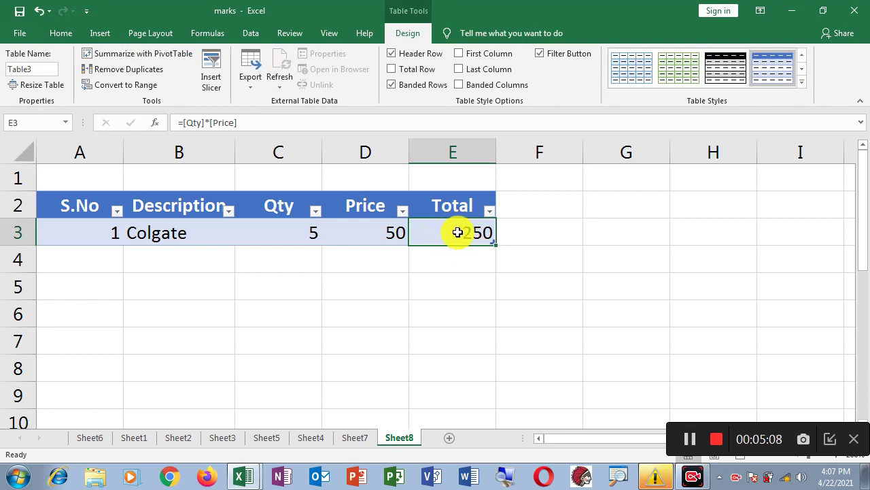
key("Tab")
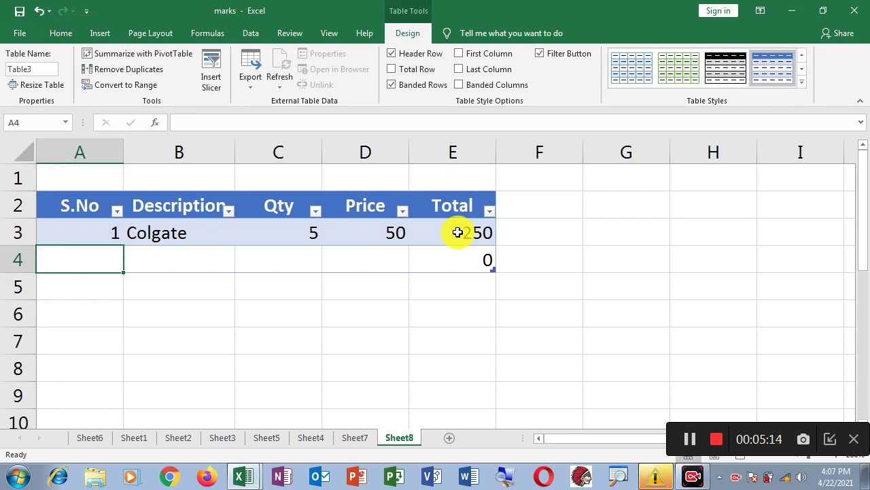
type("2")
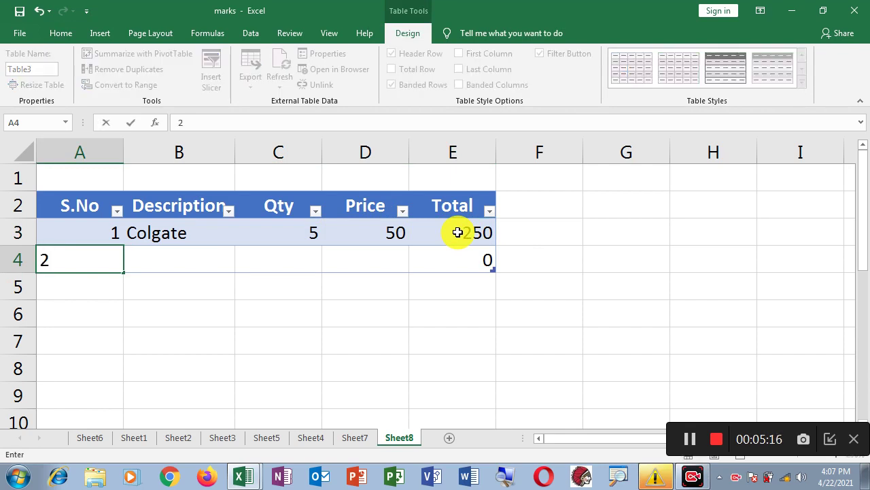
key("Tab")
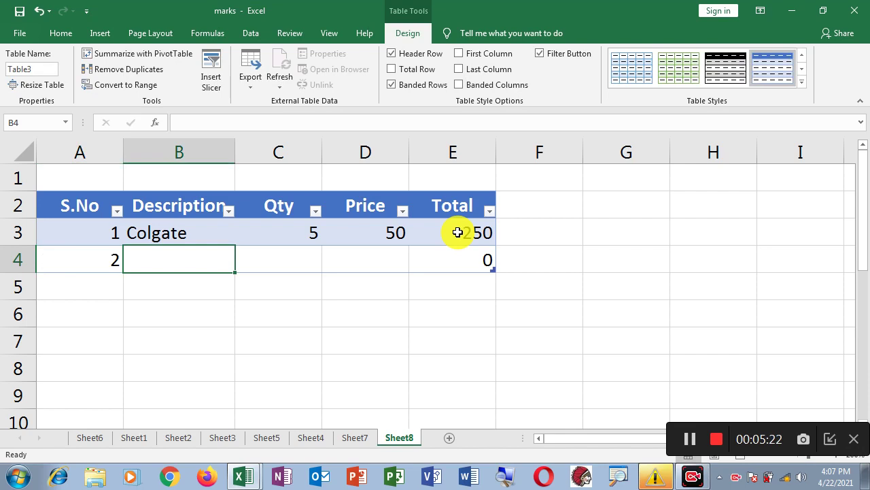
type("Pencil")
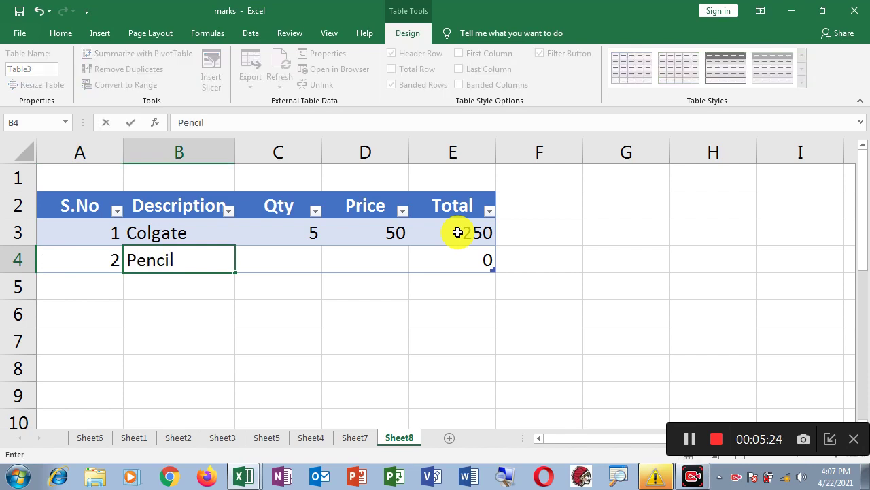
key("Tab")
type("10")
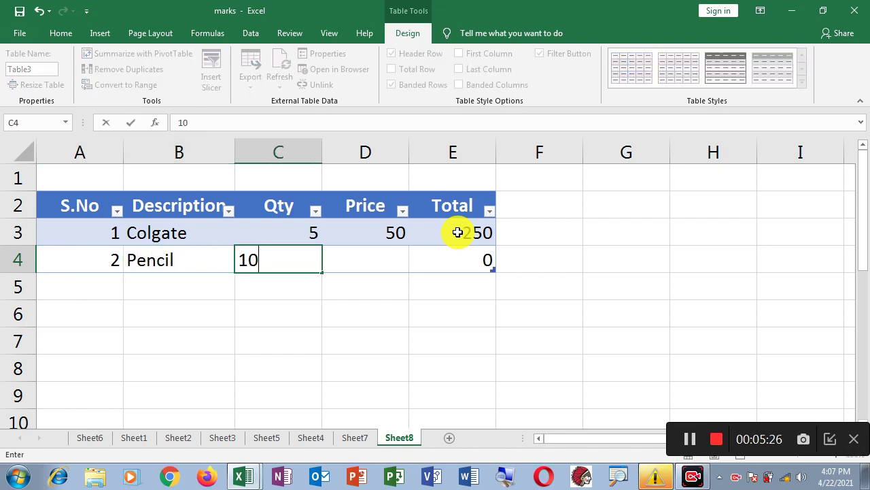
key("Tab")
type("25")
key("Tab")
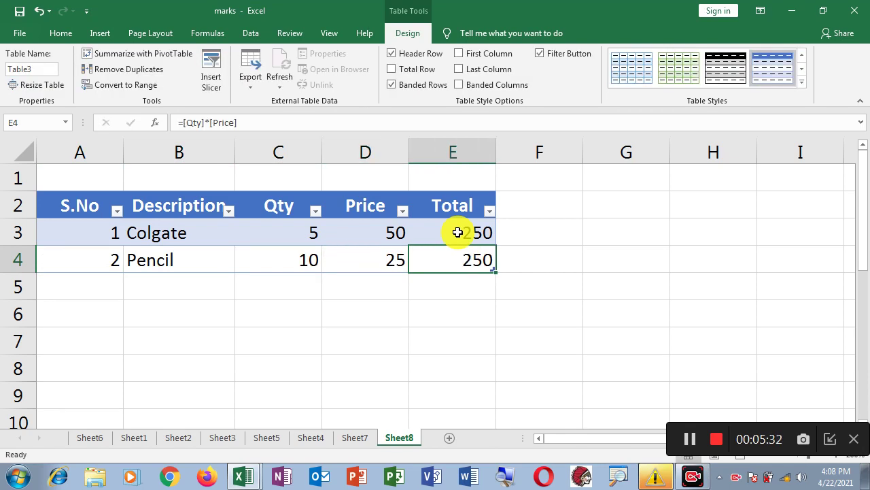
key("Tab")
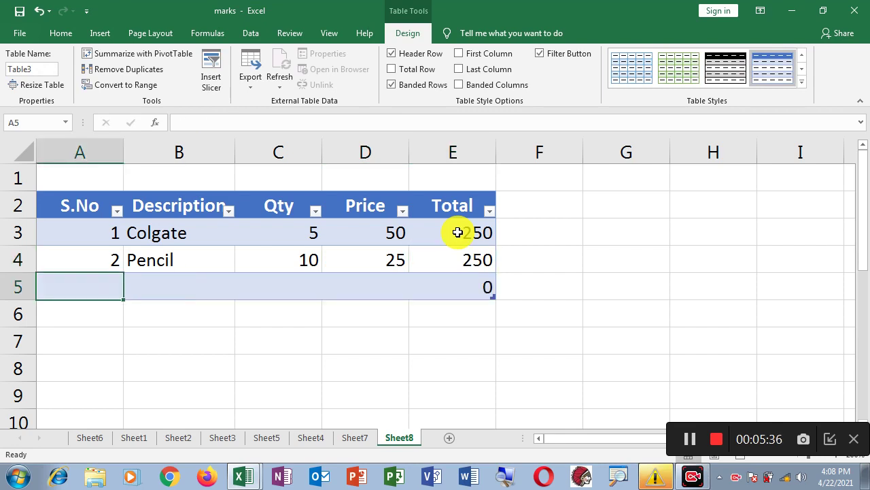
Enter 3, Note Book, quantity 25, price 25 in row 5, then add row 6.
type("3")
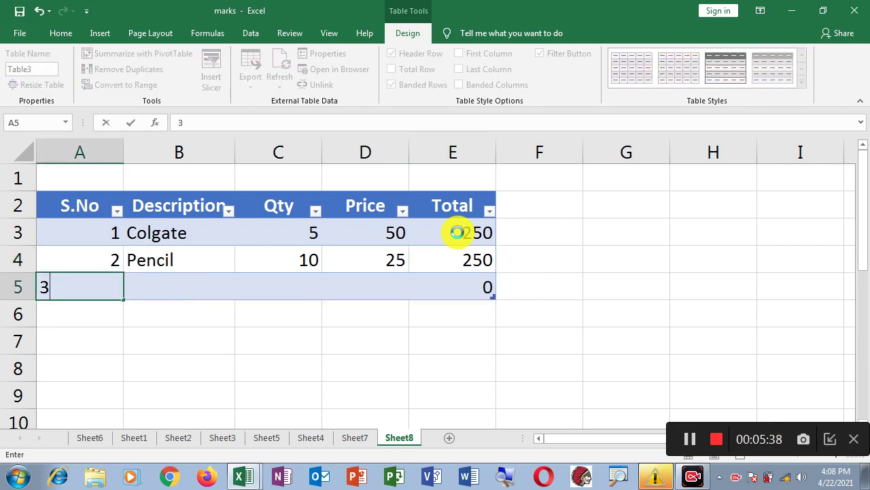
key("Tab")
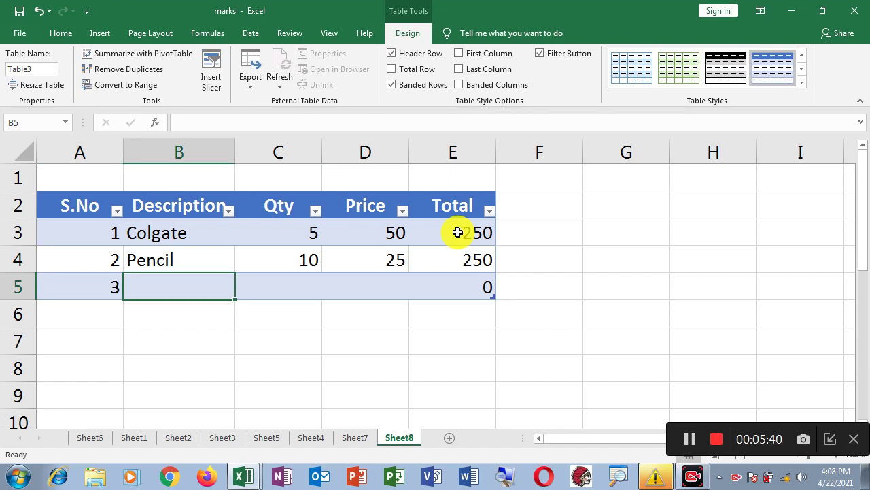
type("Noo")
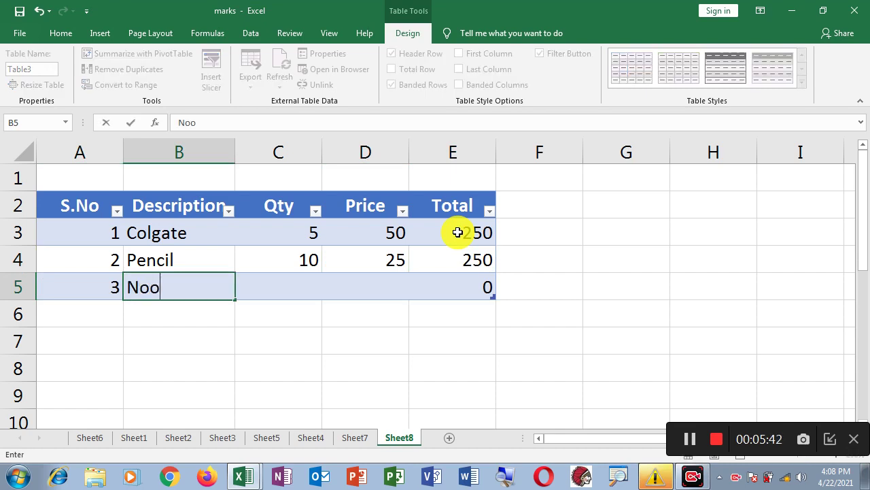
key("BackSpace")
type("te Book")
key("Tab")
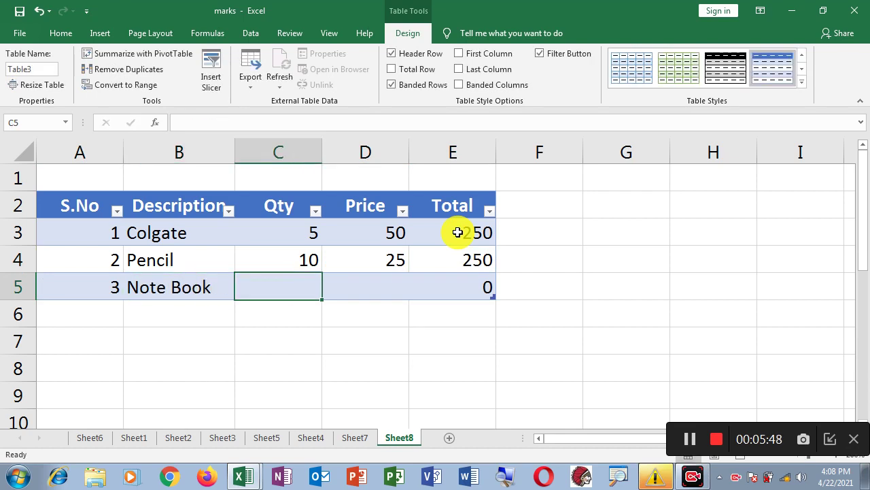
type("25")
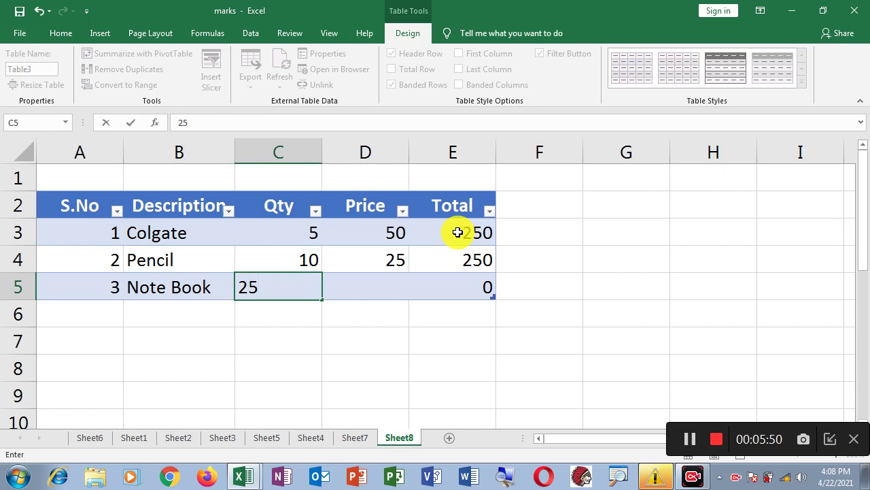
key("Tab")
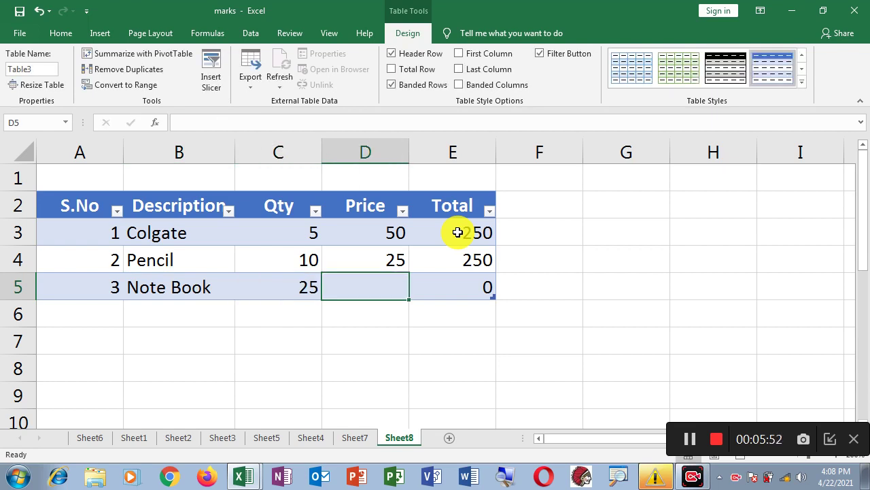
type("25")
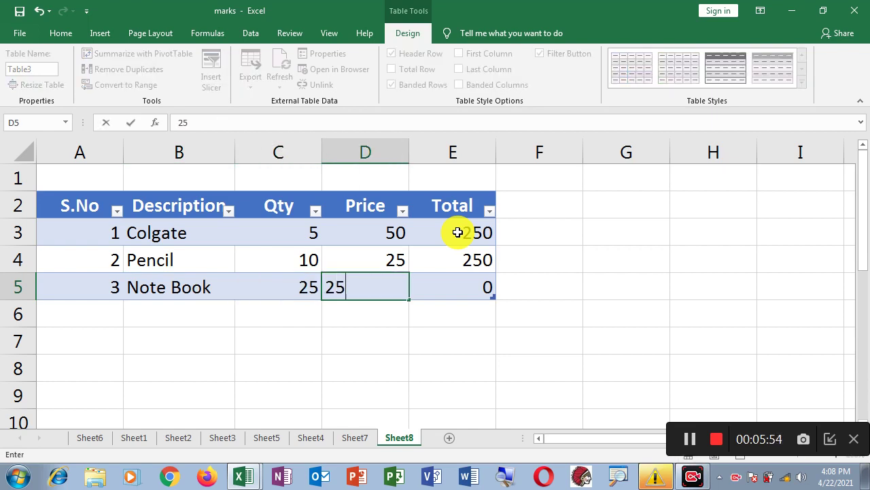
key("Tab")
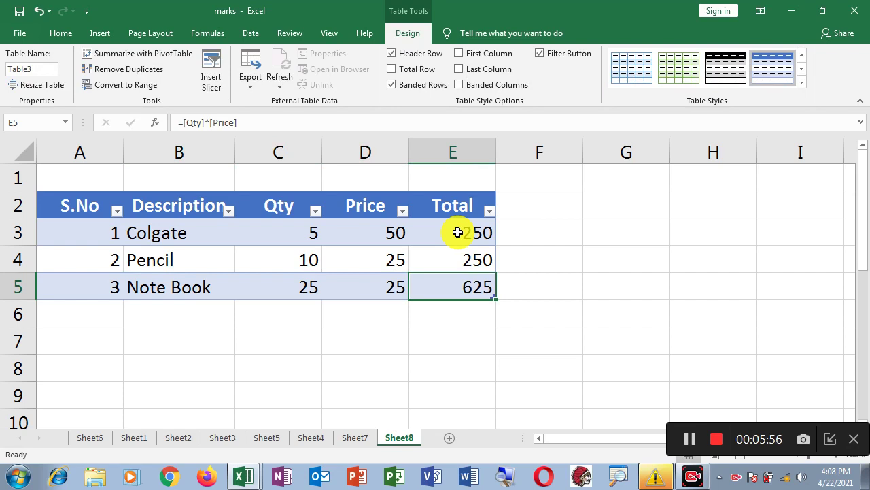
key("Tab")
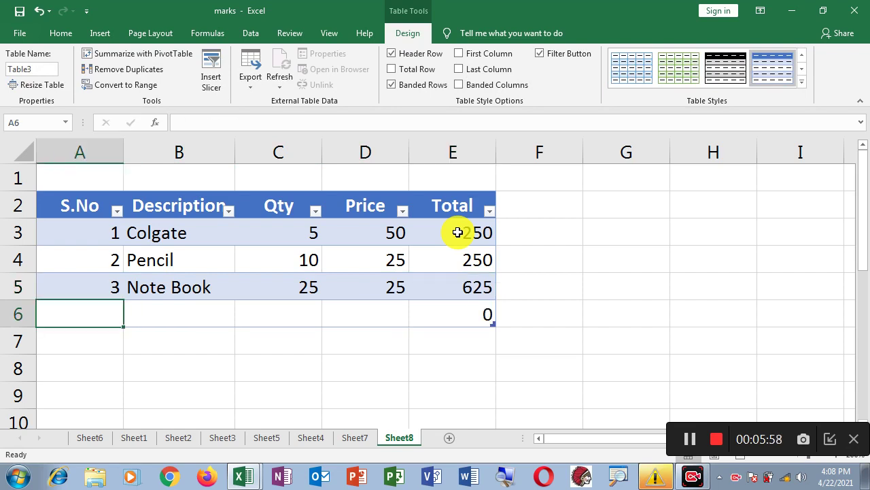
Enter 4, Pen, 100, 10 in row 6 and add a Total row showing 2125.
type("4.")
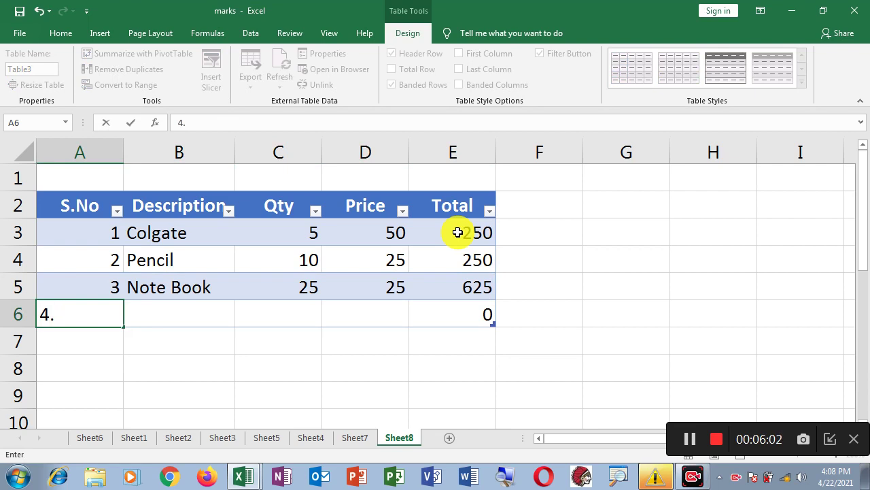
key("Tab")
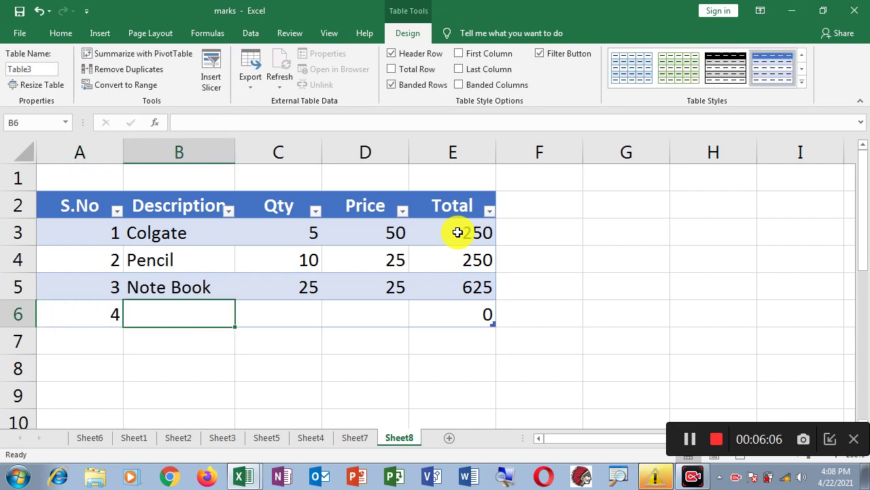
type("Pen")
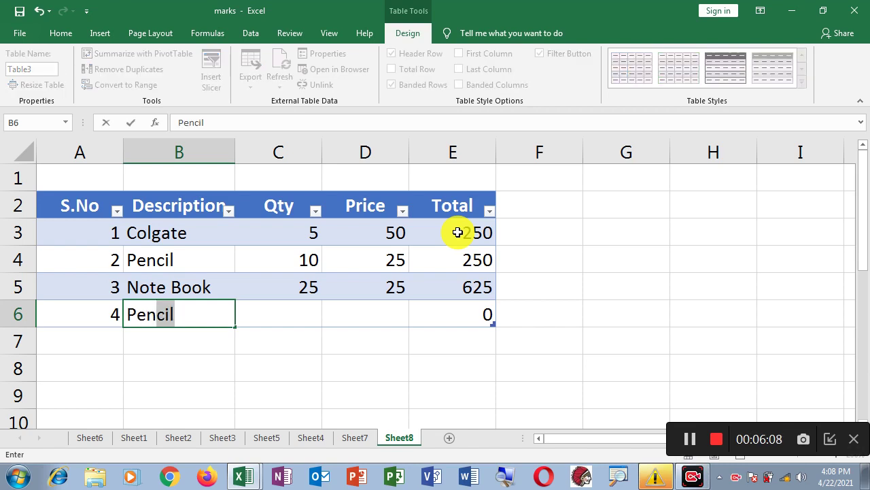
key("BackSpace")
key("BackSpace")
key("BackSpace")
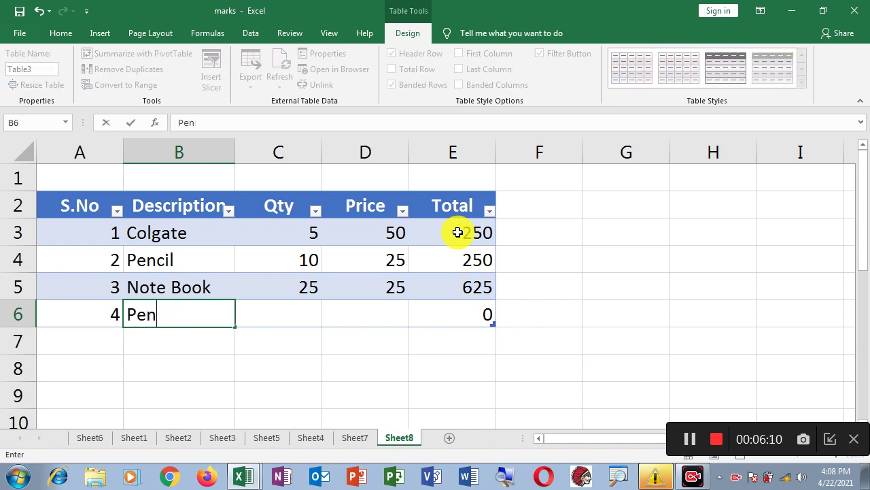
key("Tab")
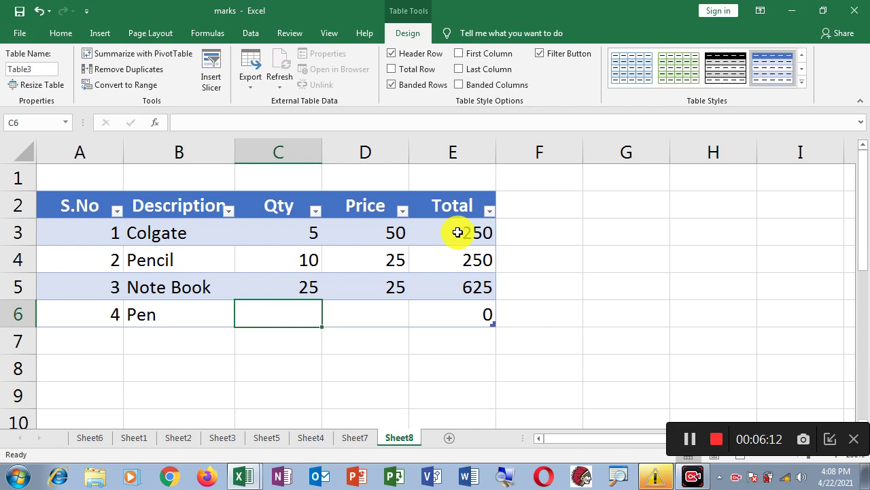
type("100")
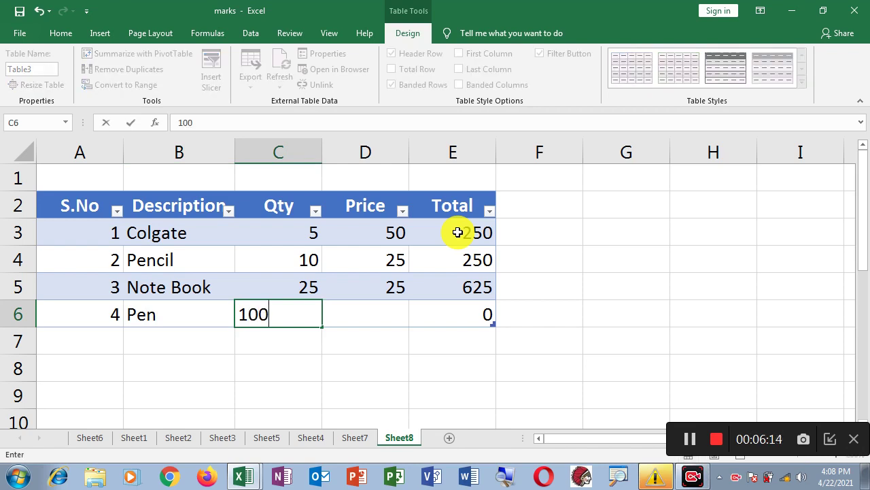
key("Tab")
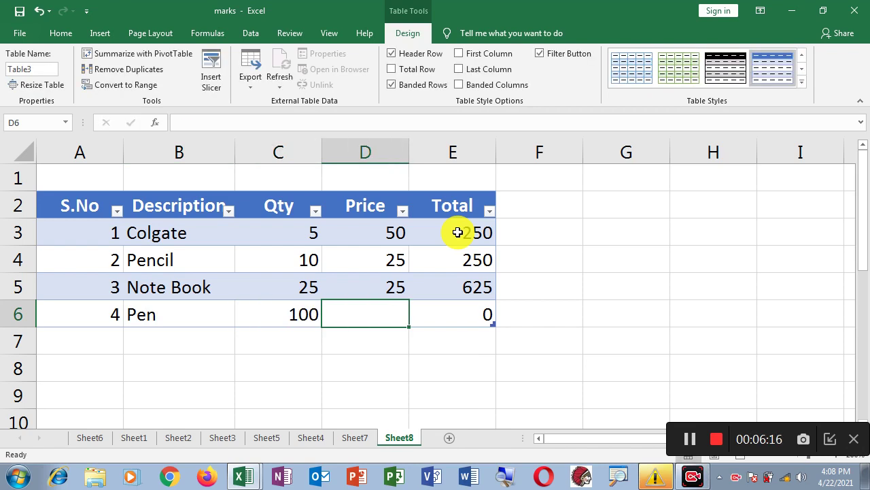
type("10")
key("Tab")
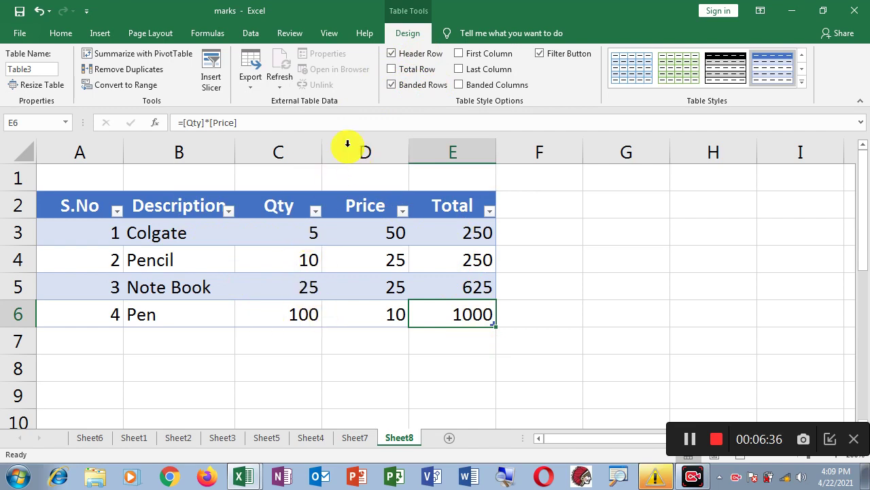
left_click(392, 70)
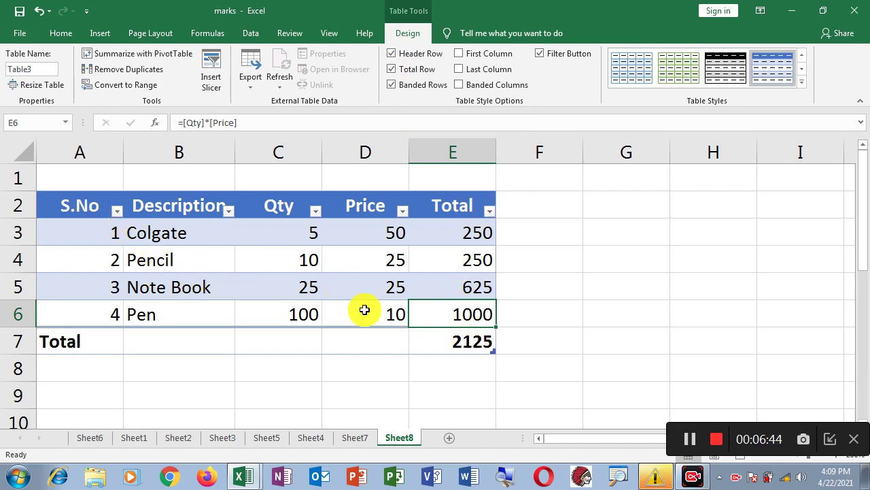
Apply the gold Medium table style and add a new blank item row above the Total row.
left_click(802, 81)
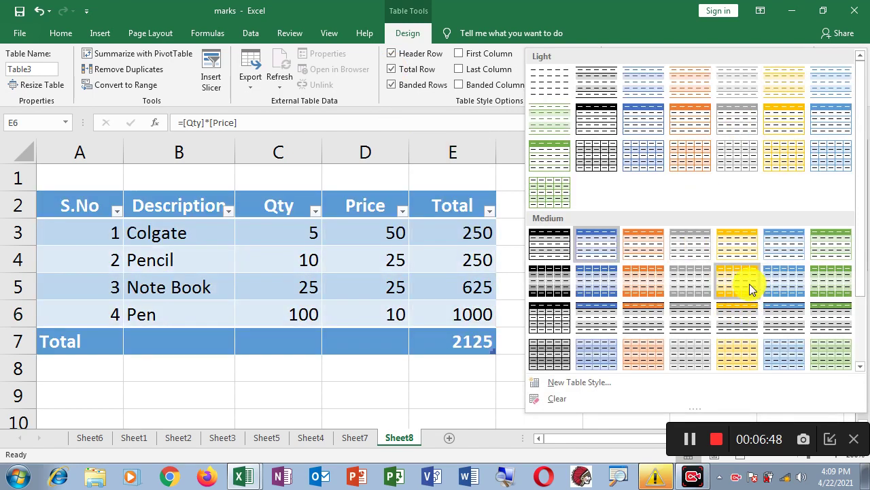
left_click(748, 283)
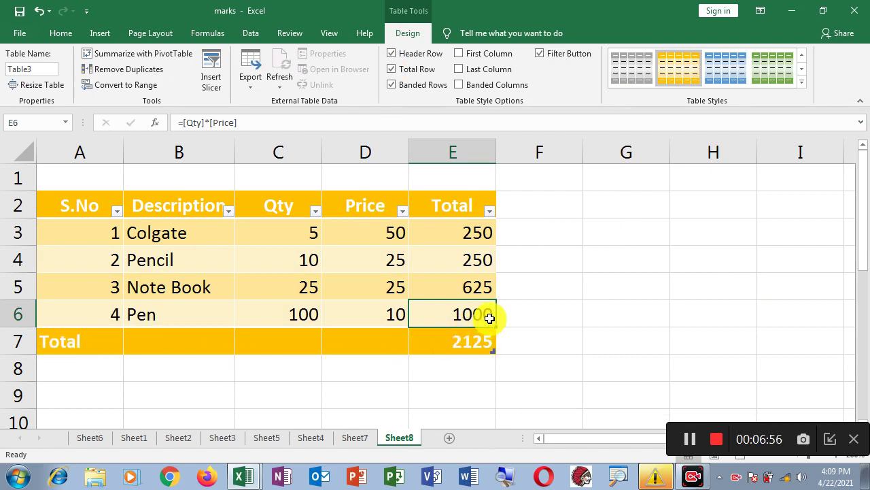
key("Tab")
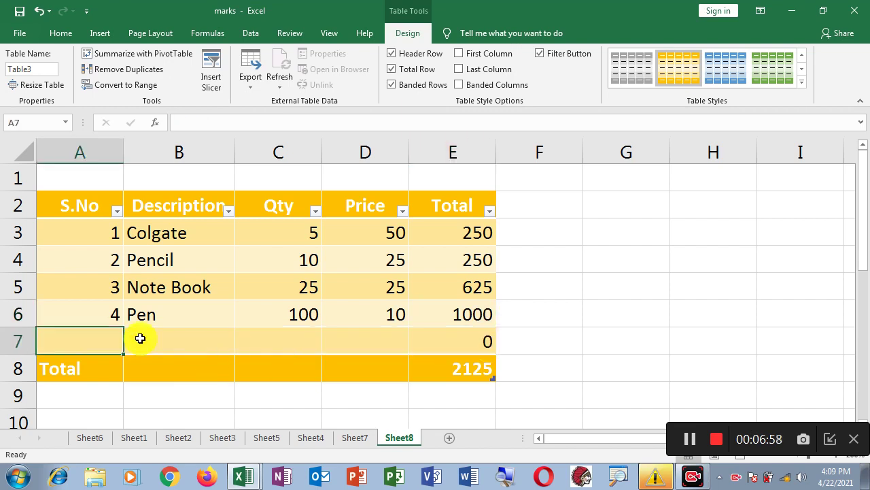
Enter the fifth item row: serial 5, Soap, quantity 25, price 25.
type("5")
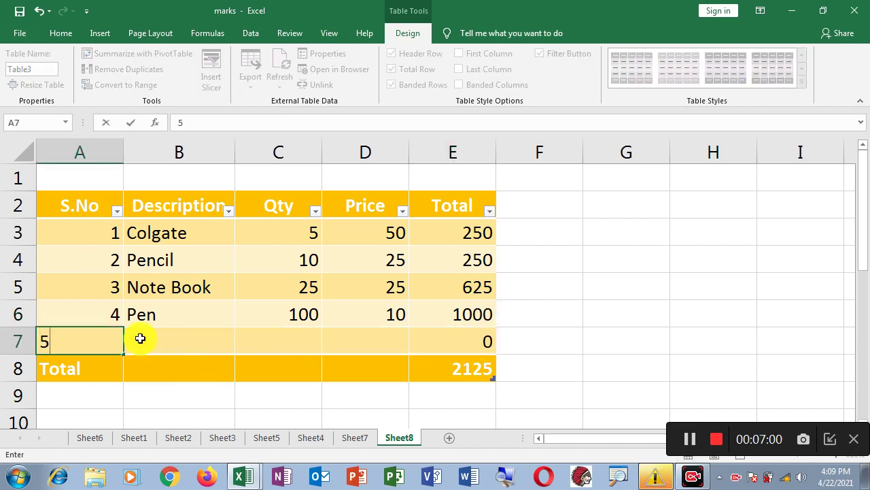
key("Tab")
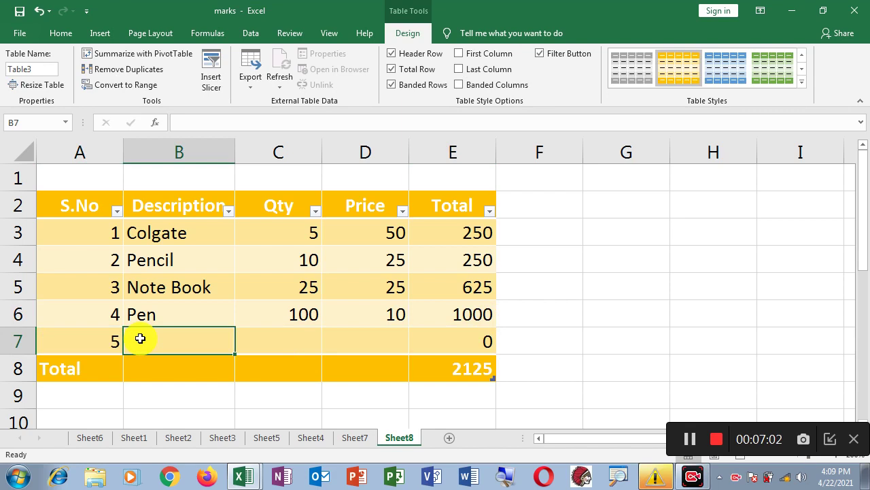
type("Soap")
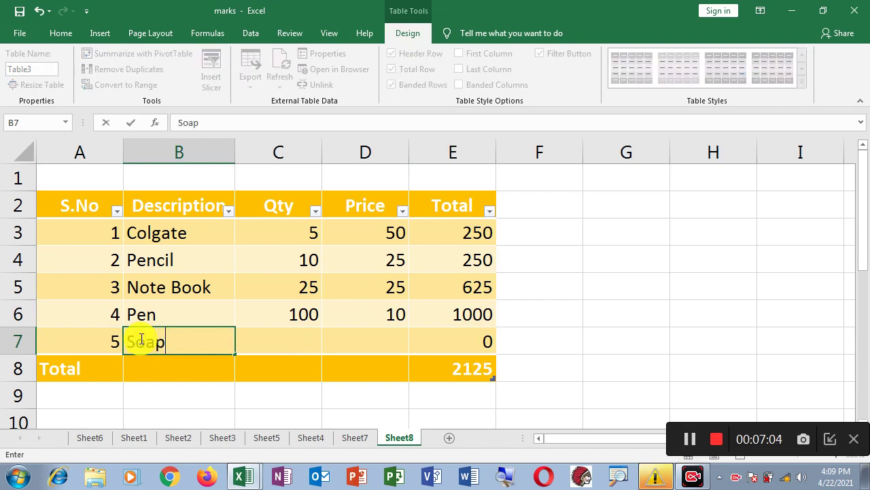
key("Tab")
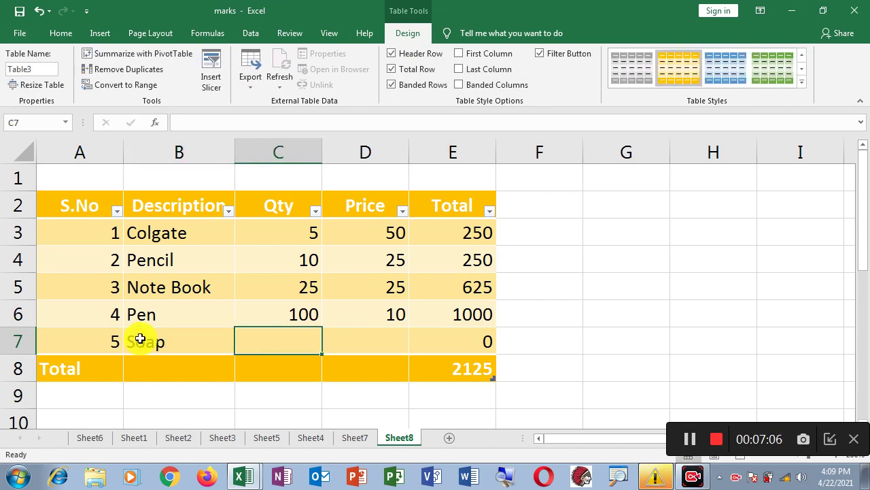
type("25")
key("Tab")
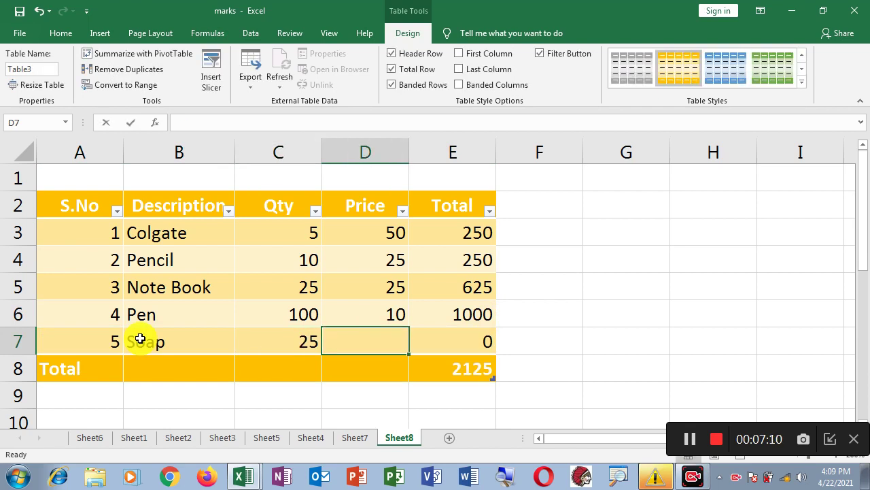
type("25")
key("Tab")
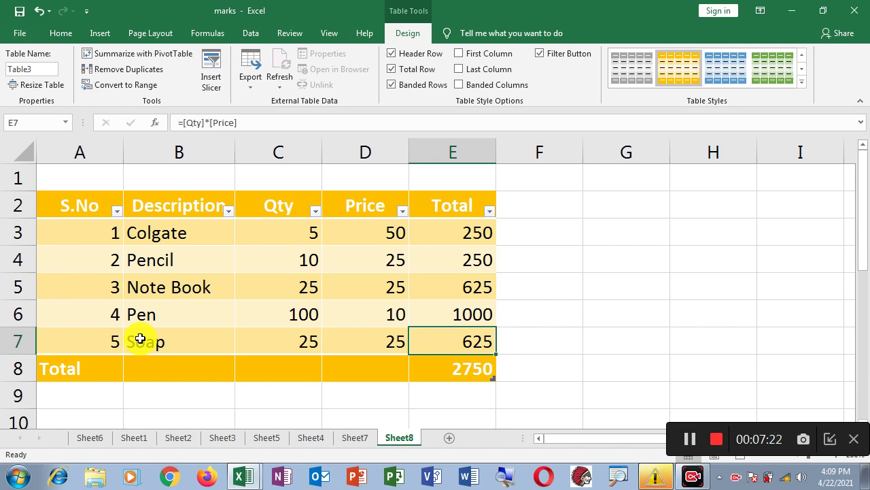
left_click(463, 373)
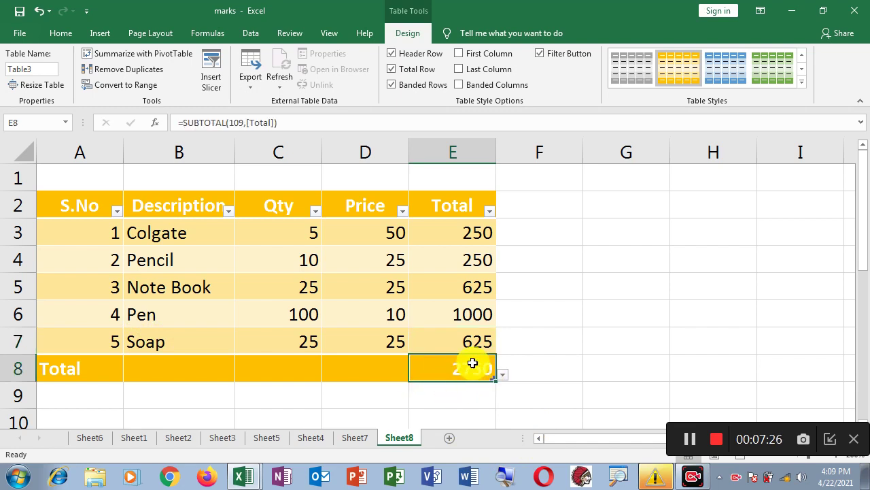
left_click(476, 234)
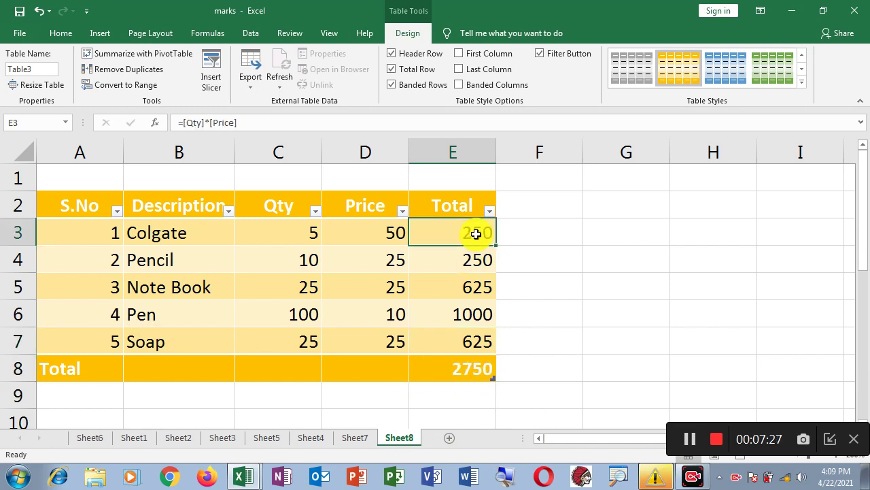
left_click(455, 372)
left_click(468, 267)
left_click(472, 284)
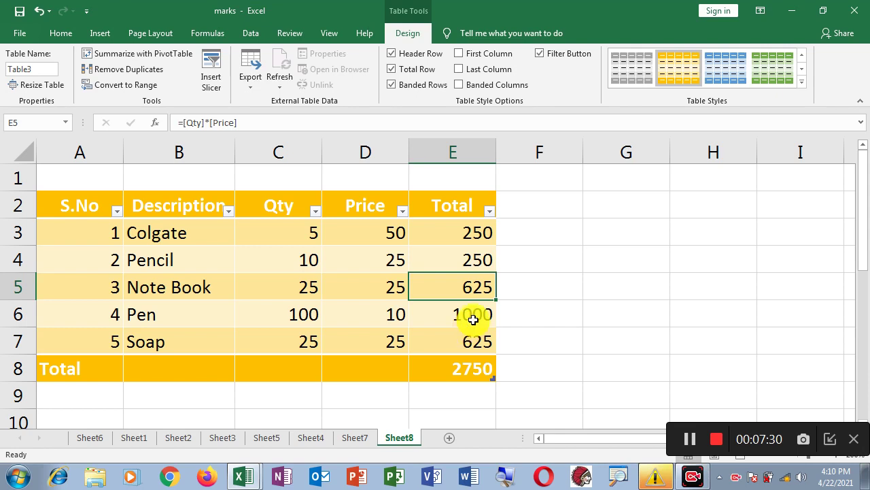
left_click(473, 316)
left_click(476, 340)
left_click(476, 372)
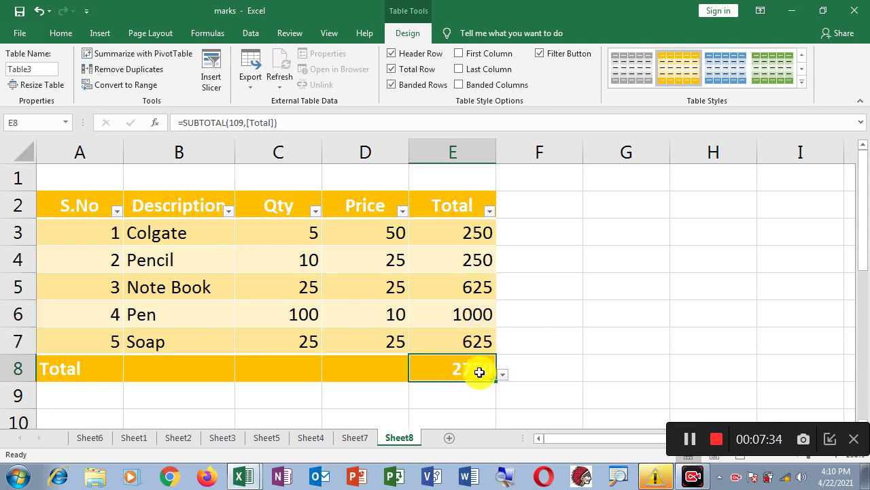
left_click(99, 213)
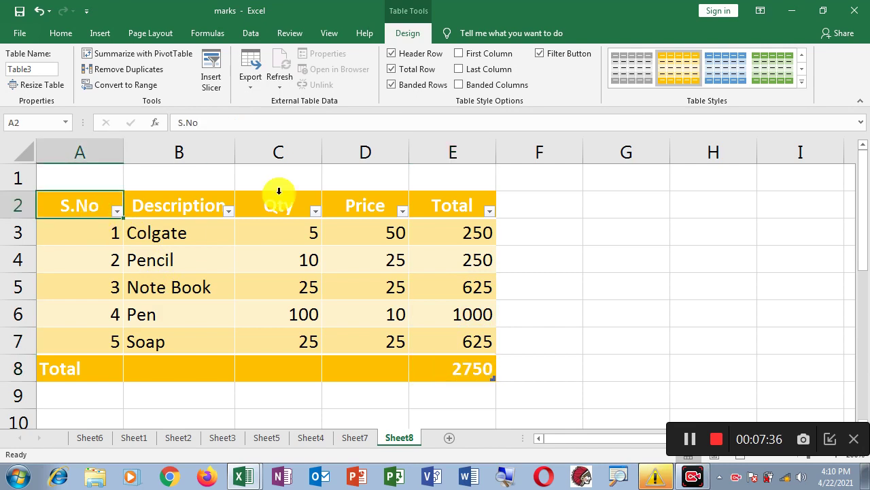
left_click(801, 83)
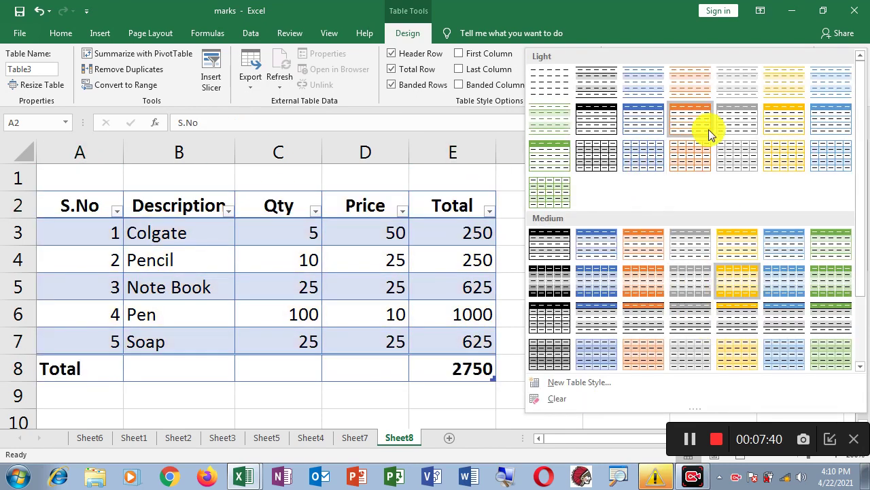
Apply the dark gold table style, then select cells A1 to E1 above the table.
scroll(759, 250, "down", 2)
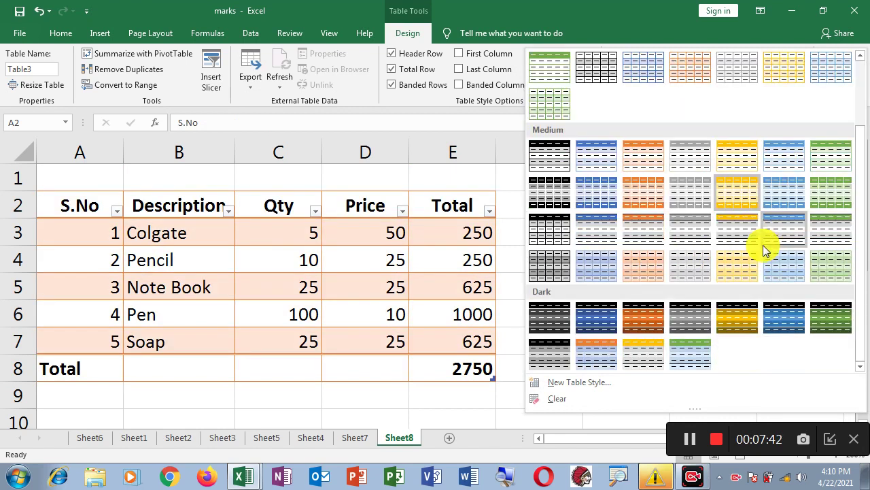
left_click(730, 312)
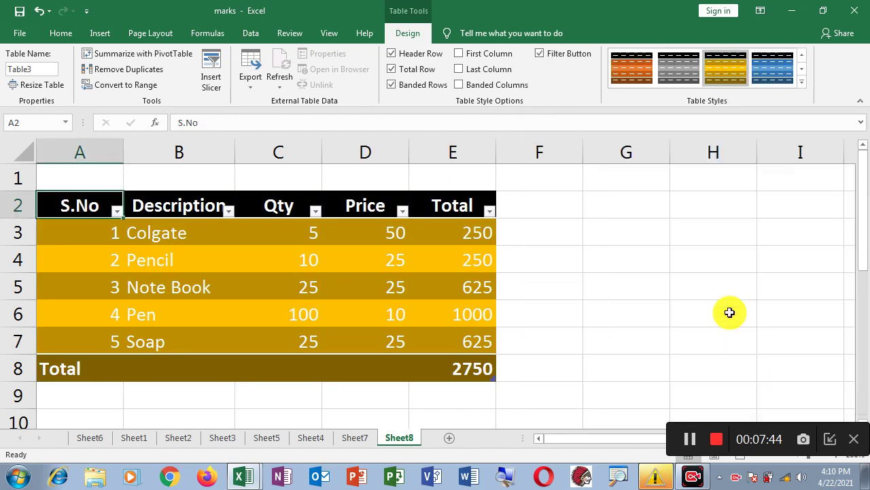
left_click(414, 270)
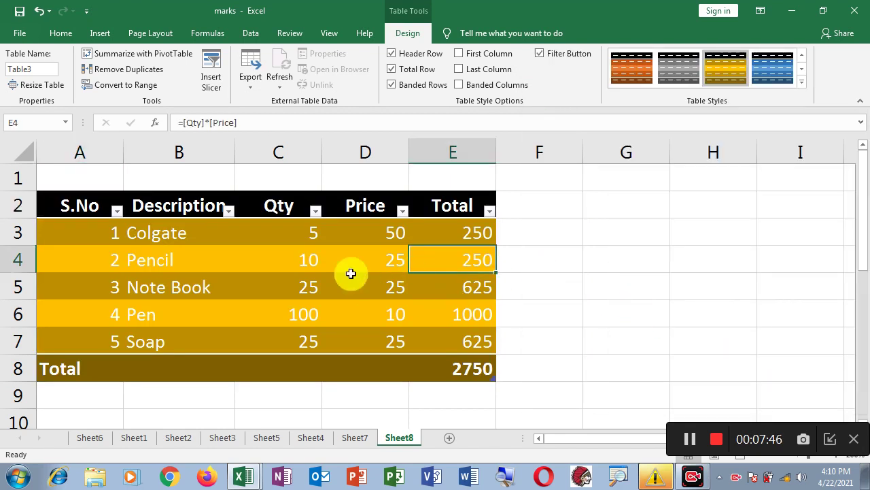
left_click(344, 264)
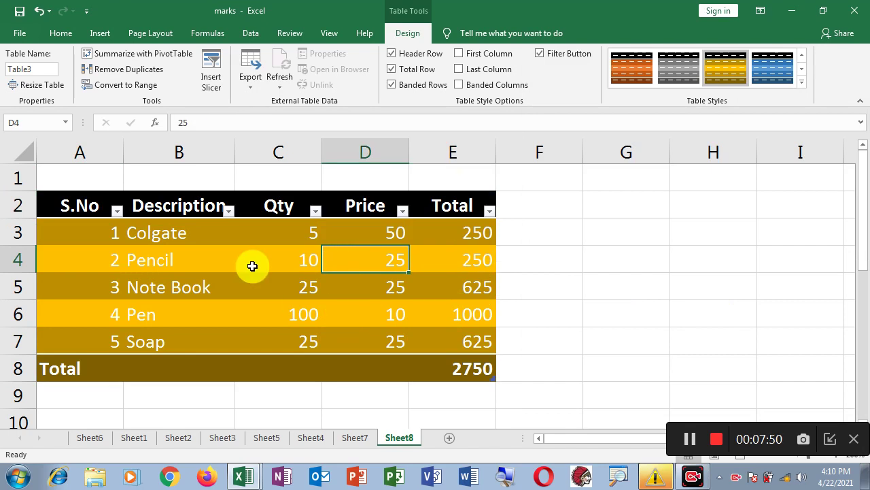
left_click(112, 176)
left_click_drag(75, 176, 485, 187)
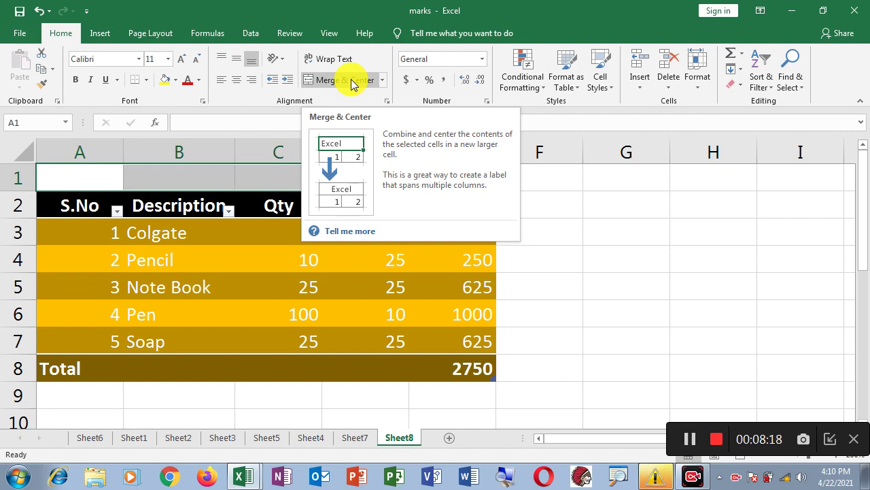
Merge and center A1:E1 and type the title 'Bill Book'.
left_click(353, 84)
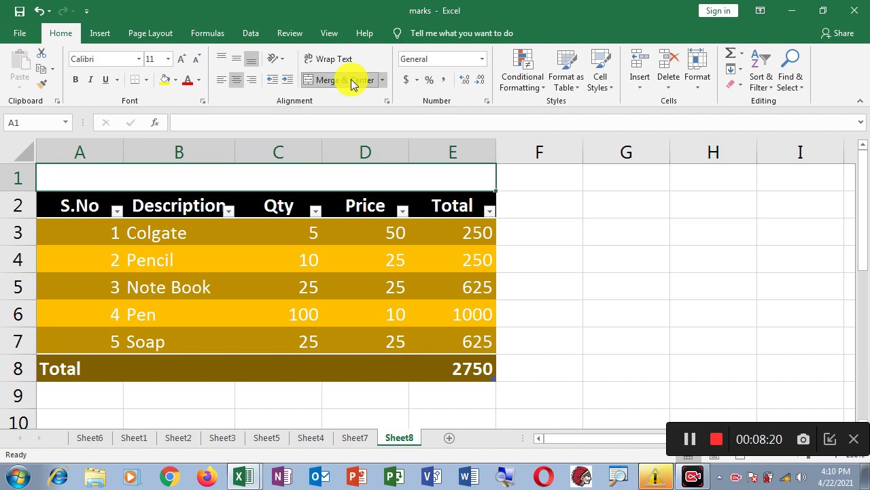
type("Bill Book")
Confirm the Bill Book title and enlarge its font to 22 points.
left_click(343, 293)
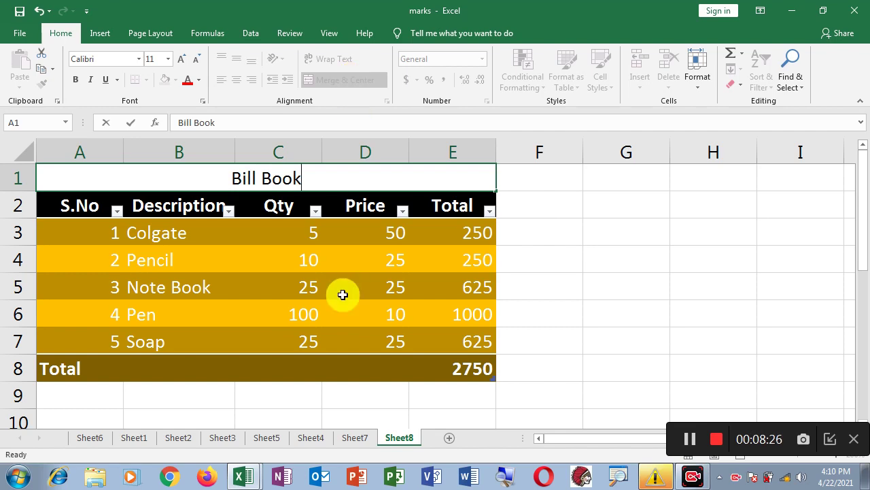
left_click(236, 177)
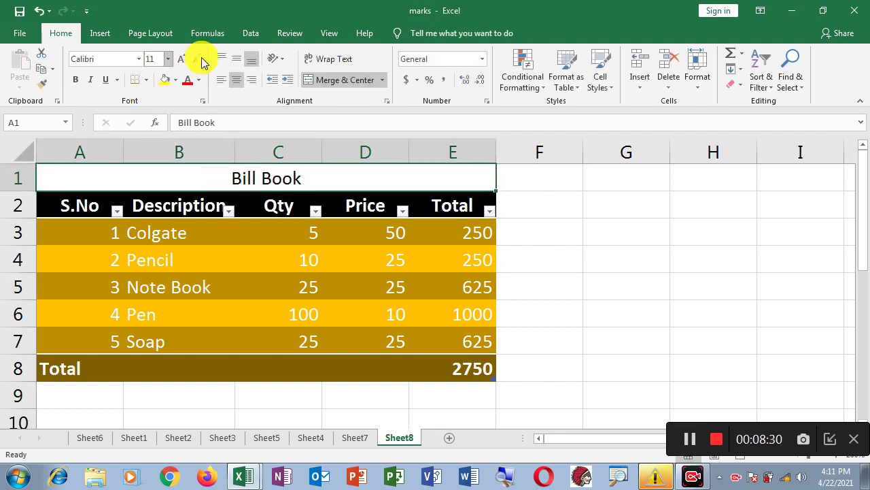
left_click(178, 59)
left_click(178, 59)
left_click(178, 59)
left_click(178, 60)
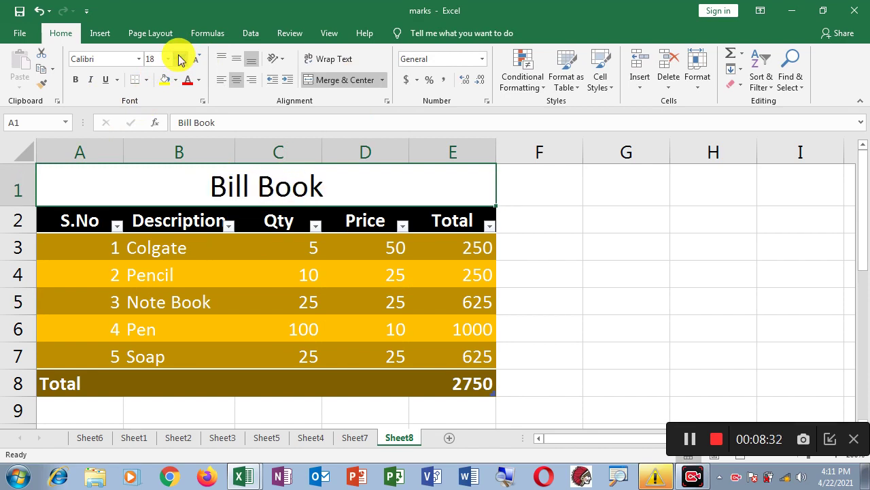
left_click(179, 59)
left_click(178, 59)
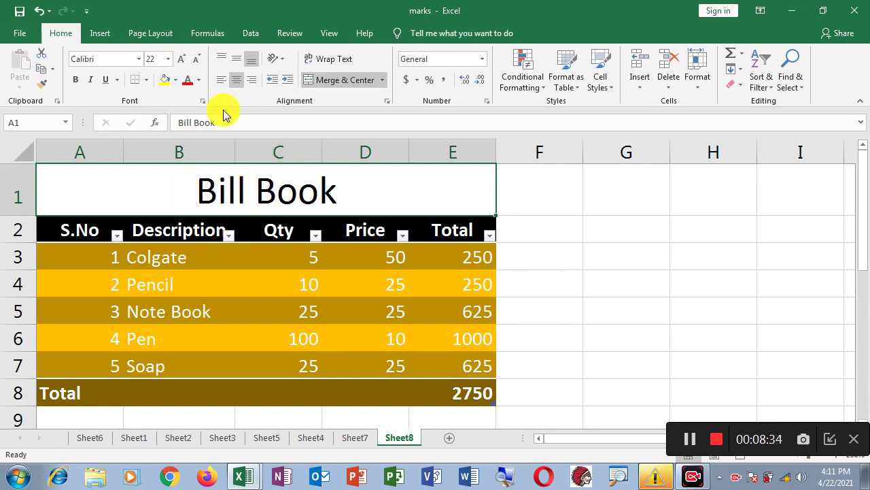
Give the title cell a red fill and make the Bill Book text white.
left_click(163, 80)
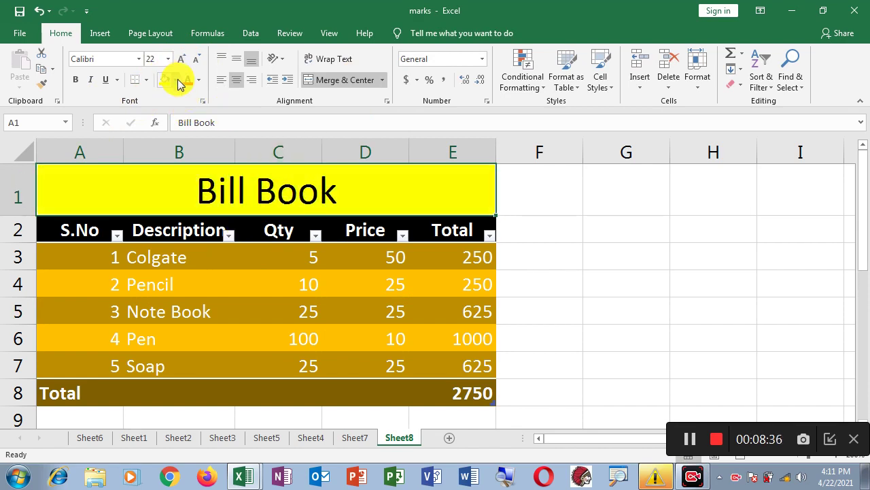
left_click(179, 81)
left_click(176, 186)
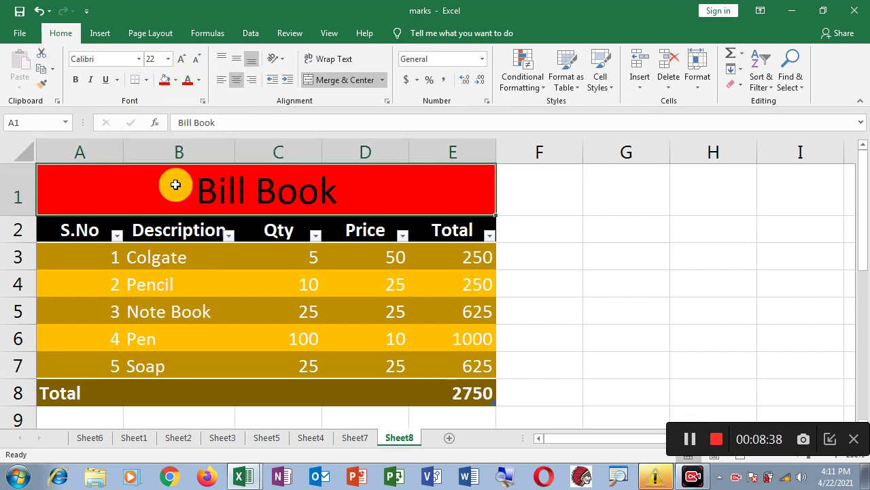
double_click(237, 195)
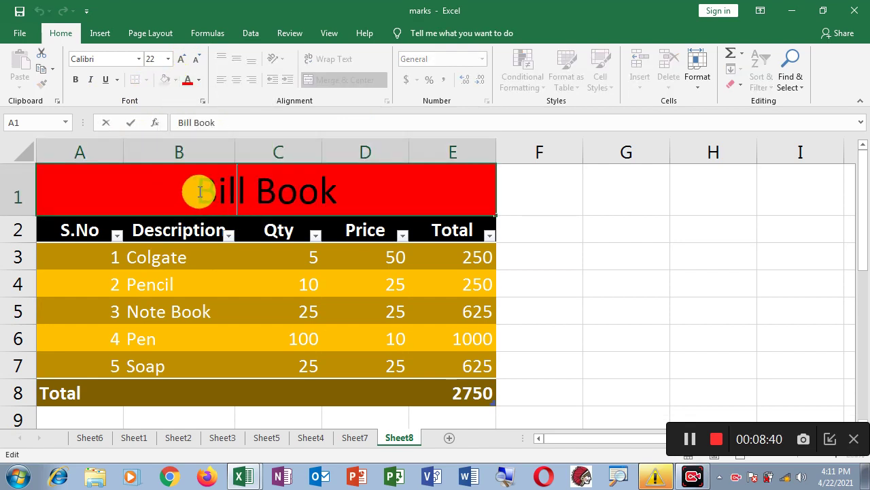
left_click_drag(199, 190, 357, 188)
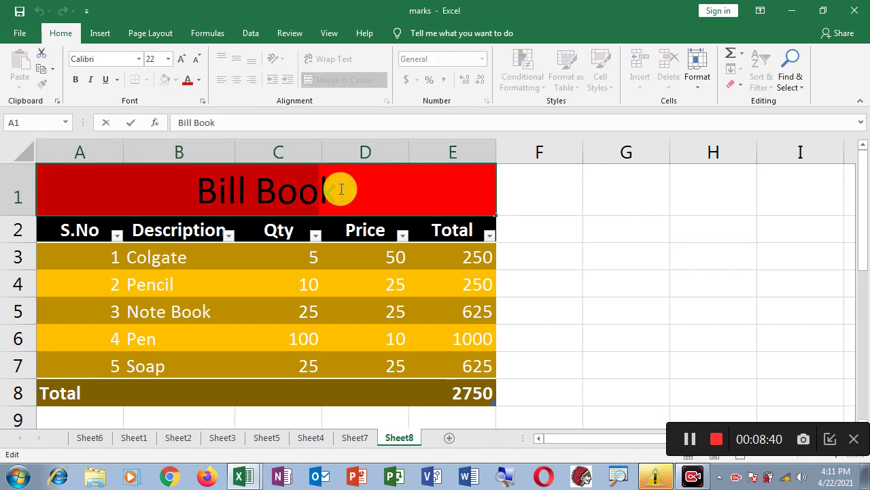
left_click(201, 80)
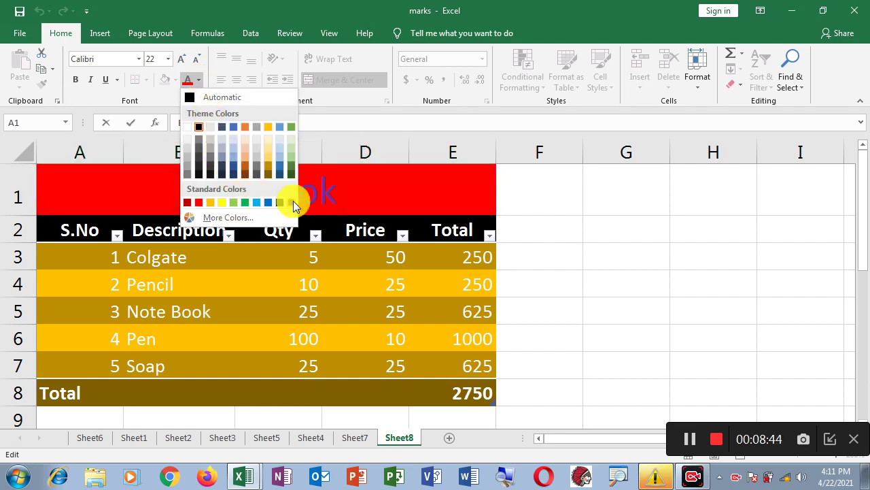
left_click(187, 128)
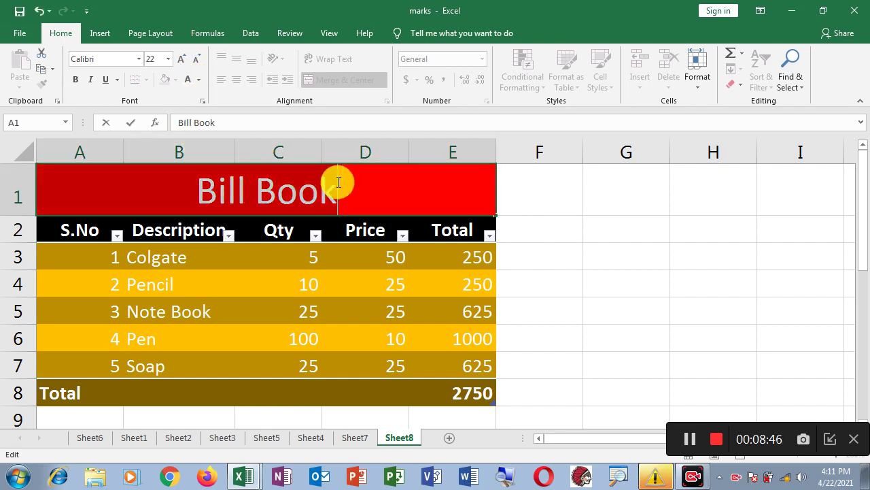
left_click(94, 255)
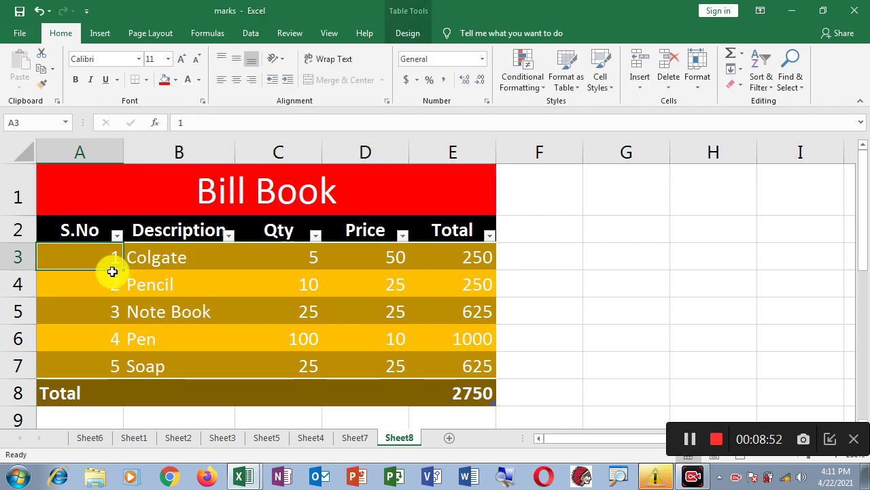
left_click(189, 255)
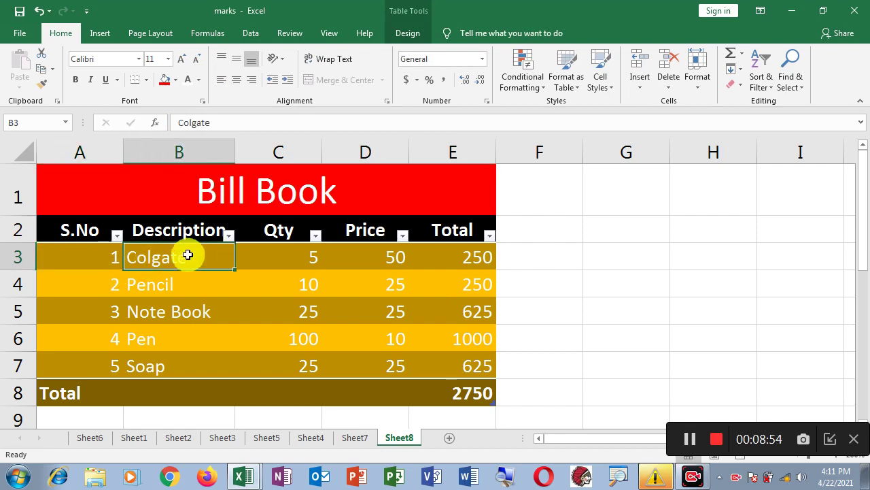